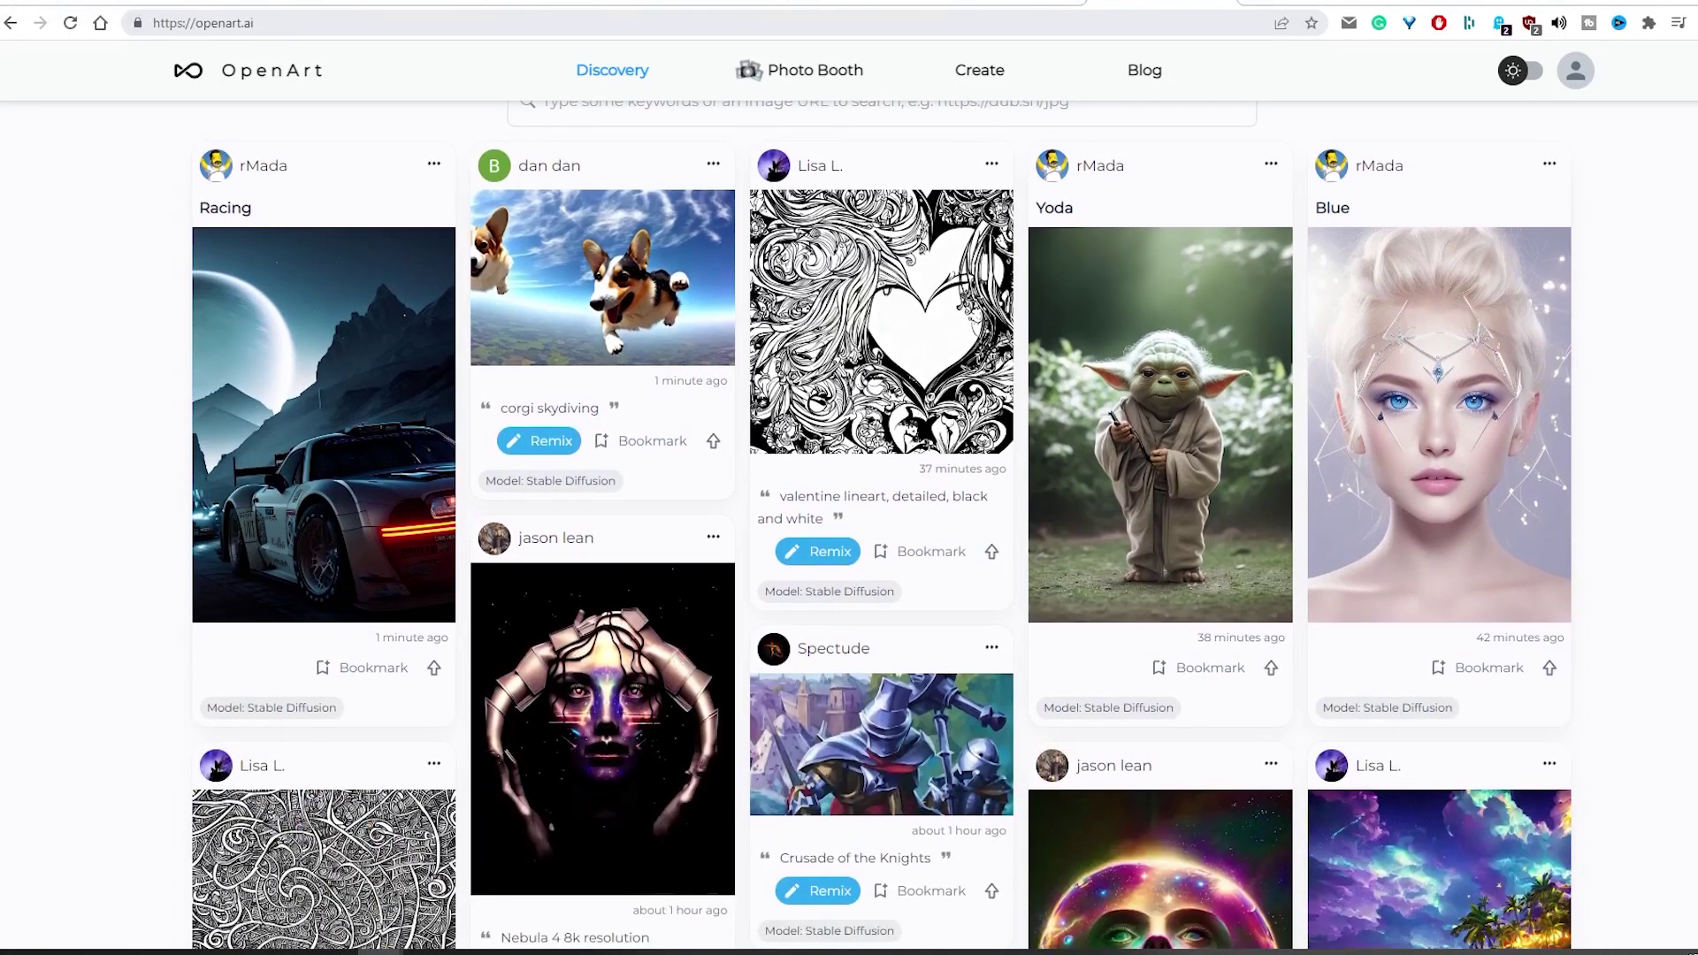
pyautogui.scroll(-8, 881, 495)
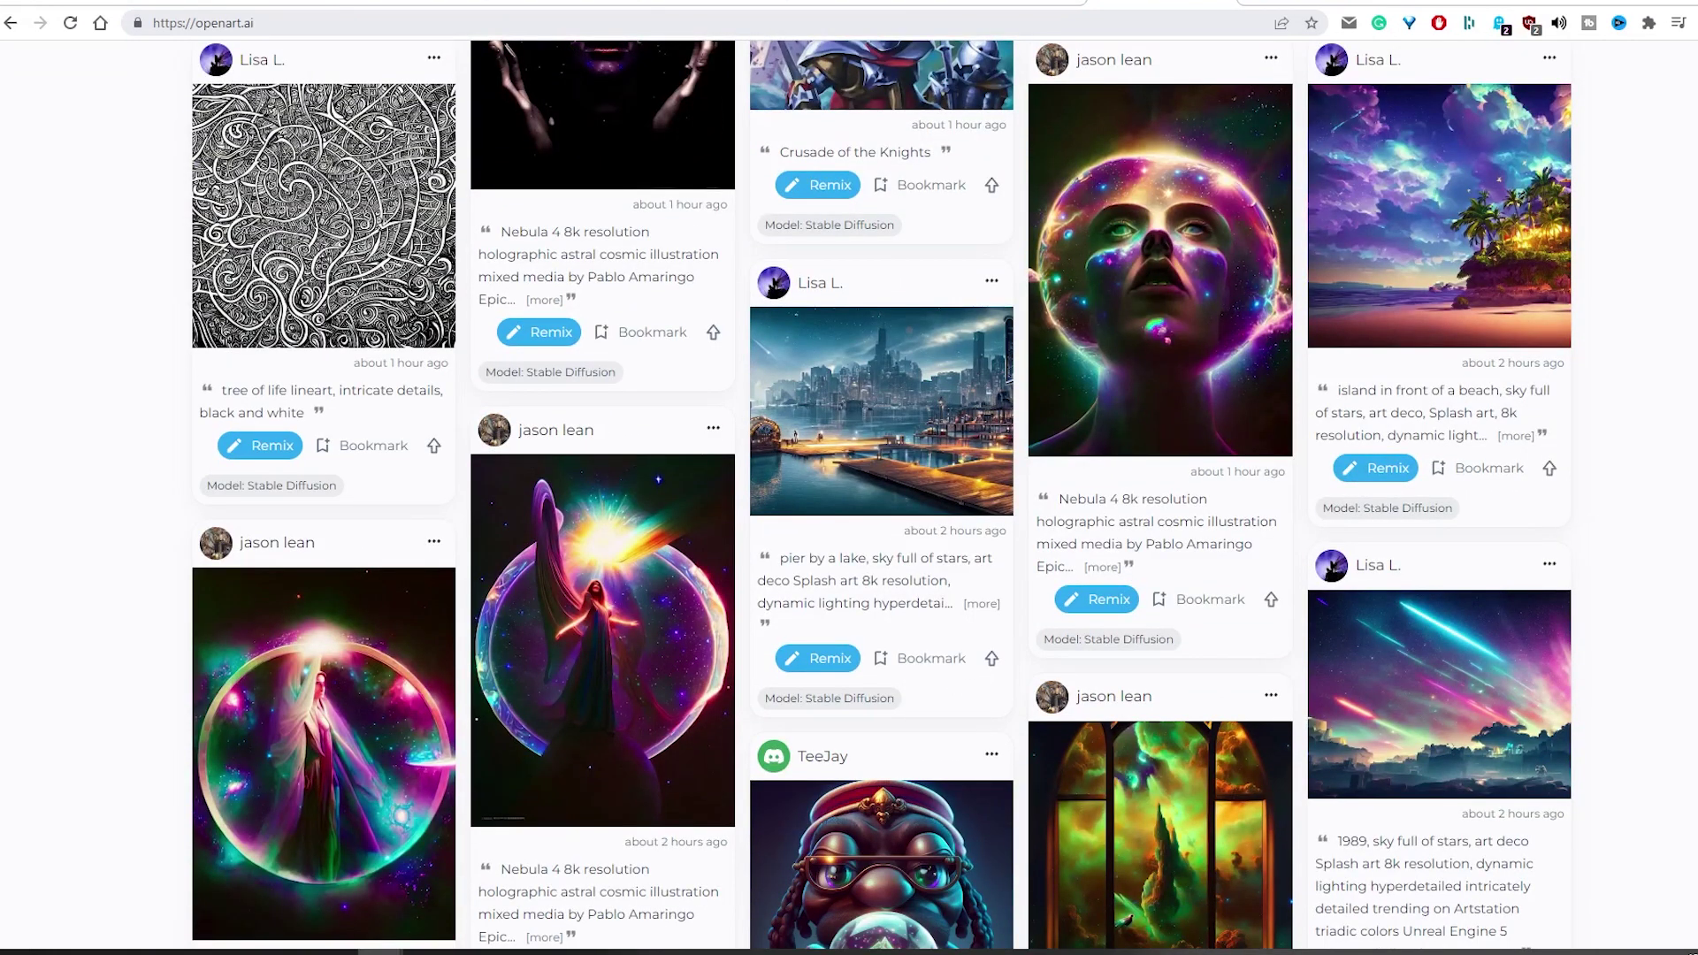
# Step: Scroll down through the Mage.space page to look over its contents
pyautogui.scroll(-5, 882, 496)
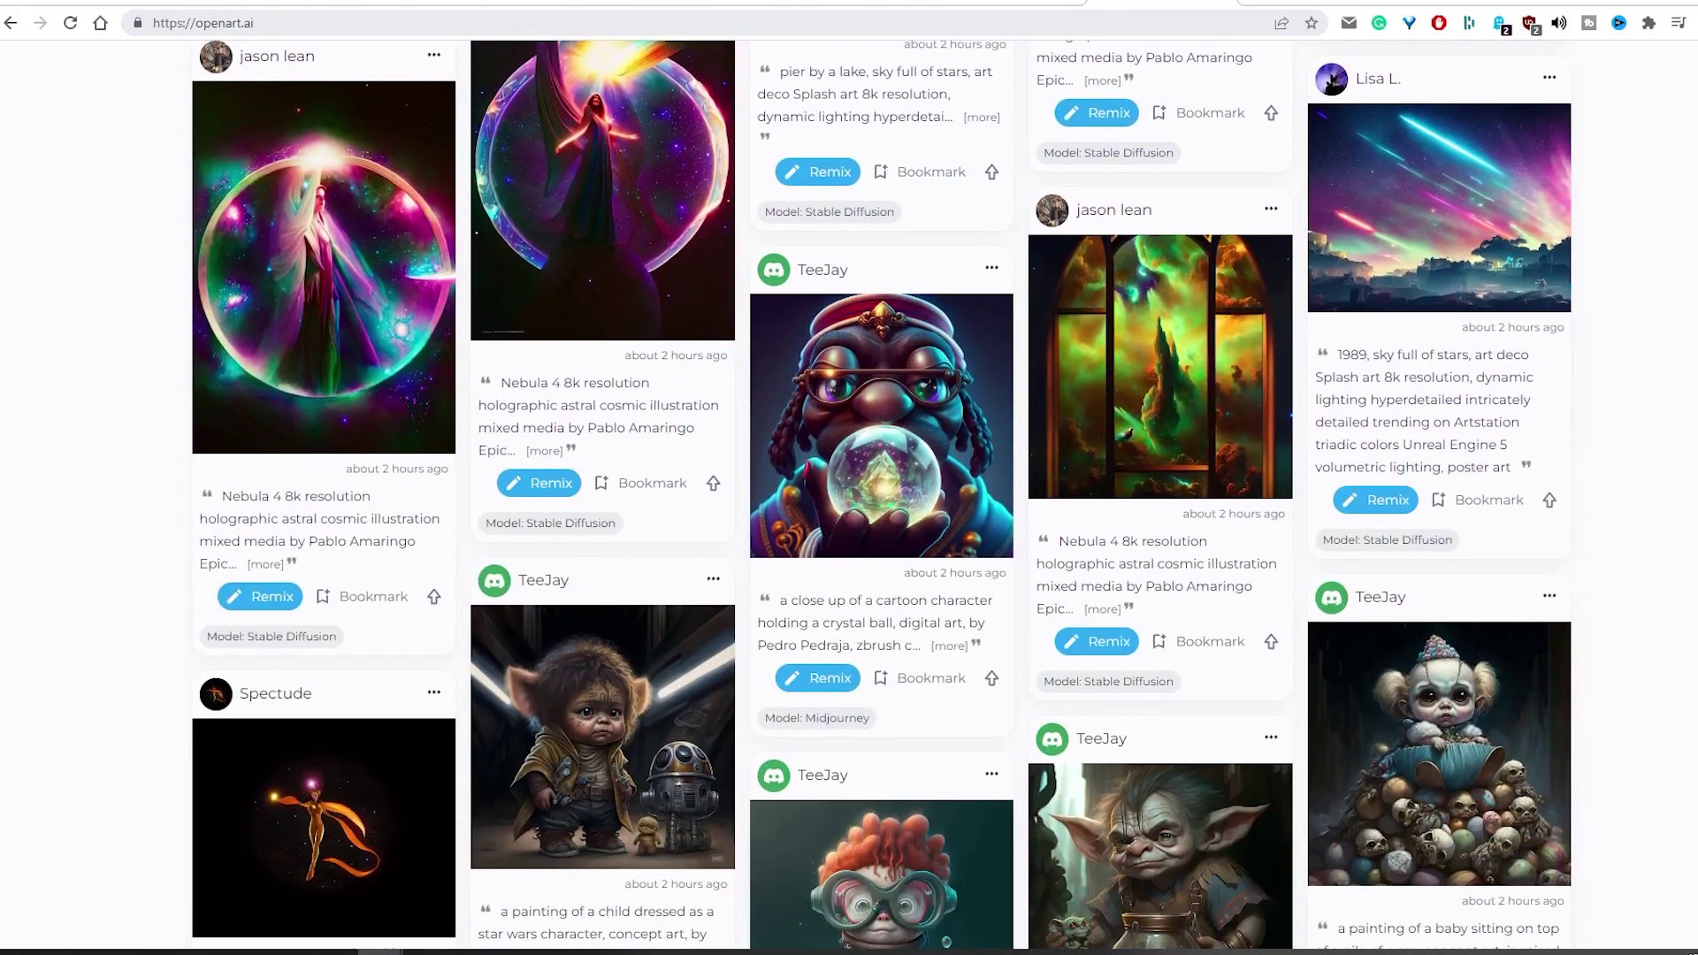
pyautogui.scroll(-4, 882, 495)
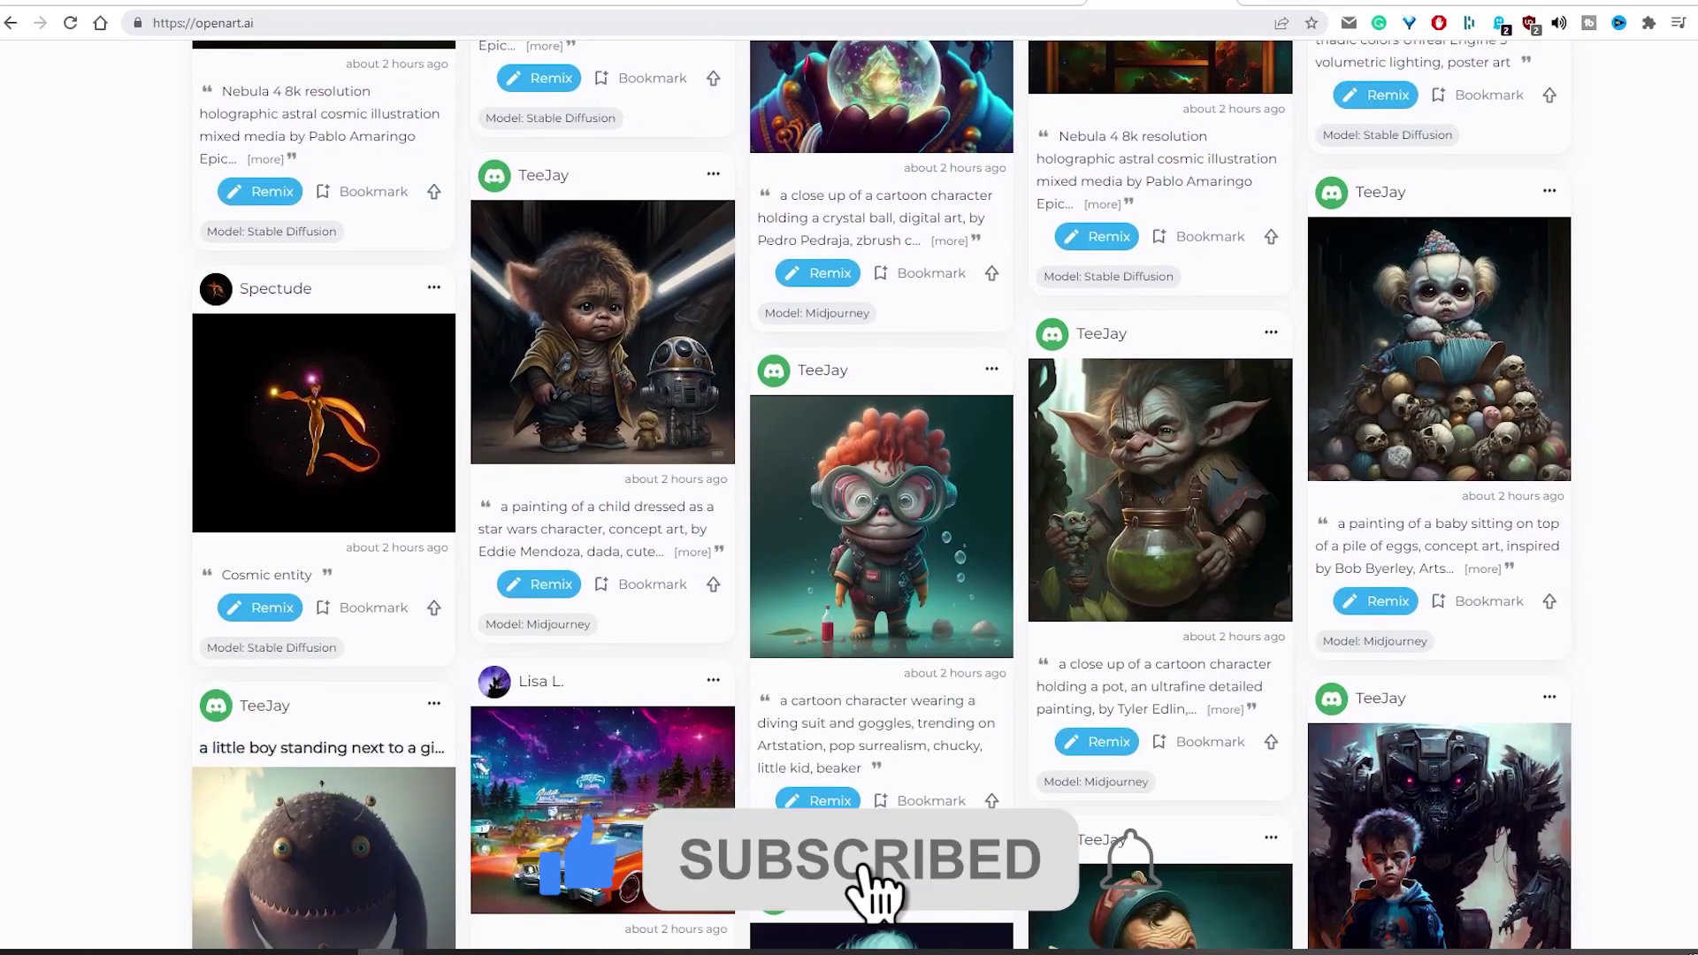
pyautogui.scroll(-4, 882, 496)
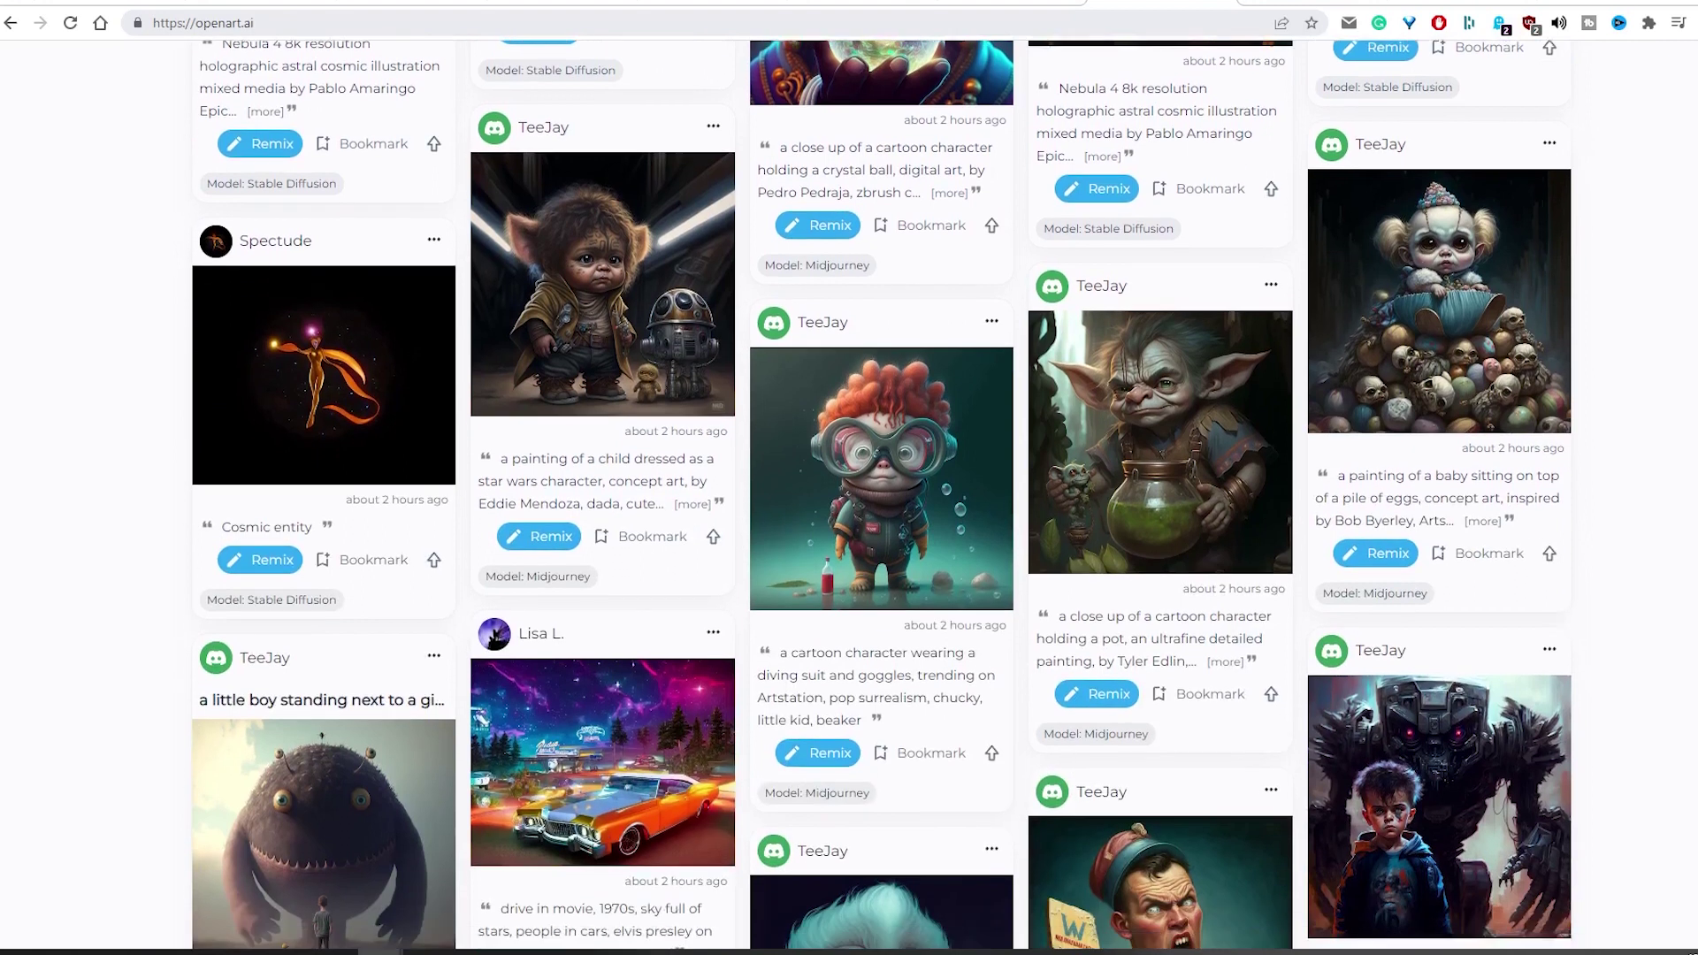
pyautogui.scroll(-3, 882, 495)
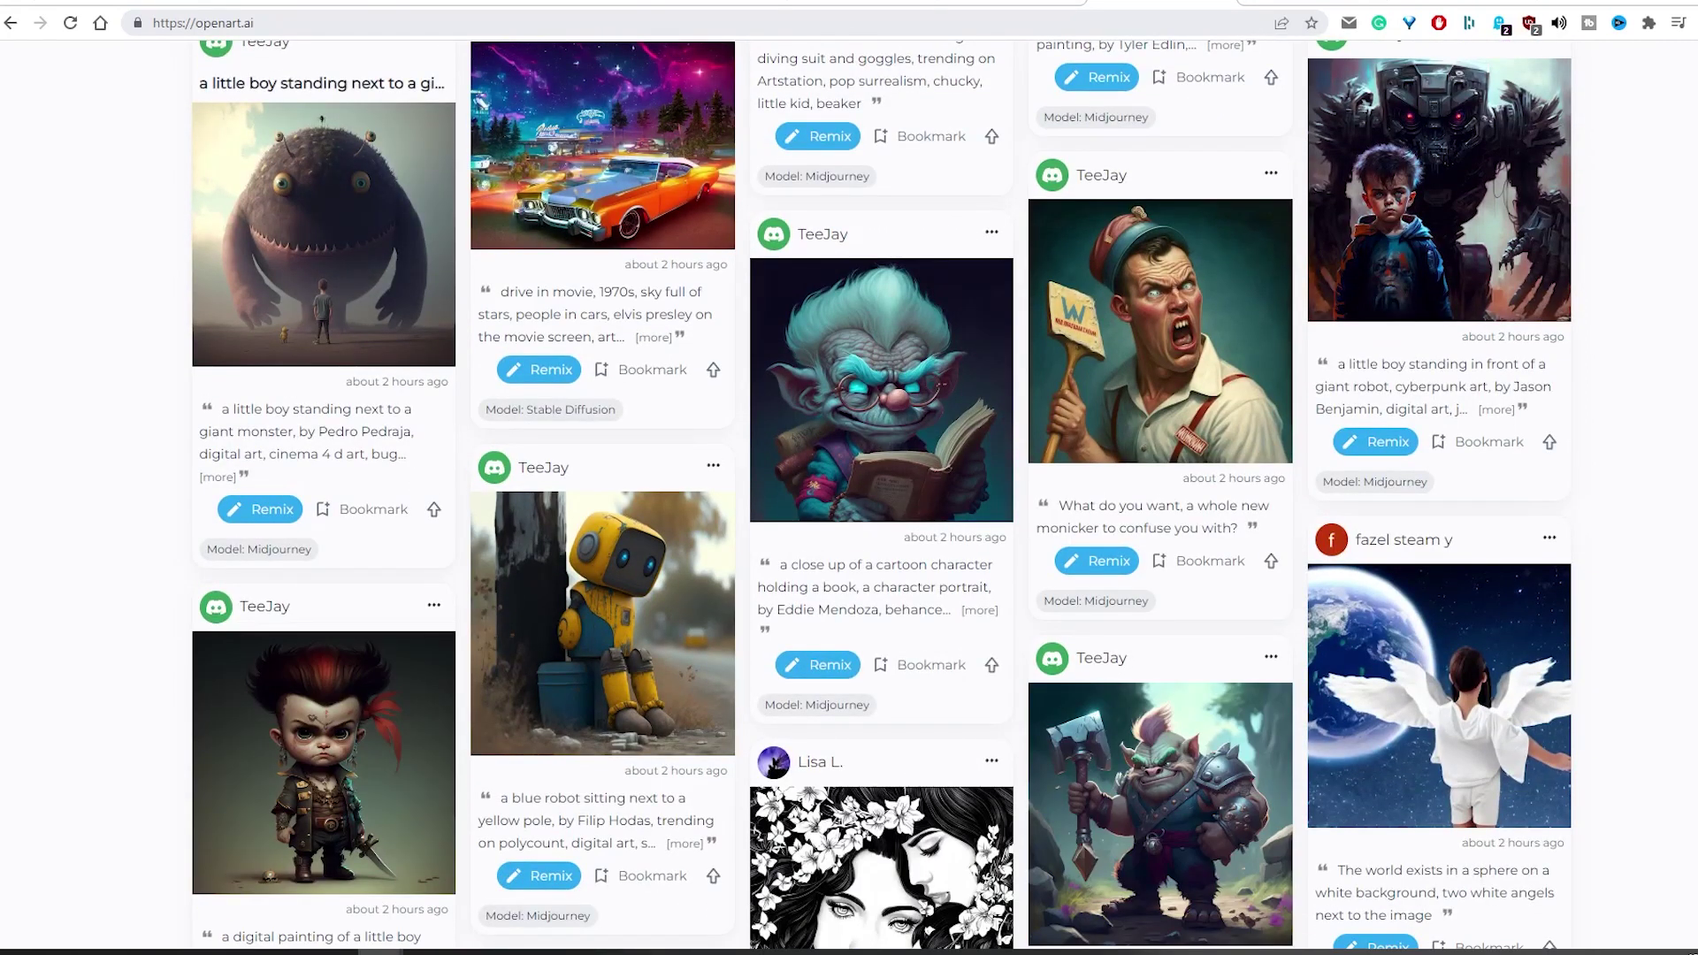
pyautogui.scroll(-6, 882, 496)
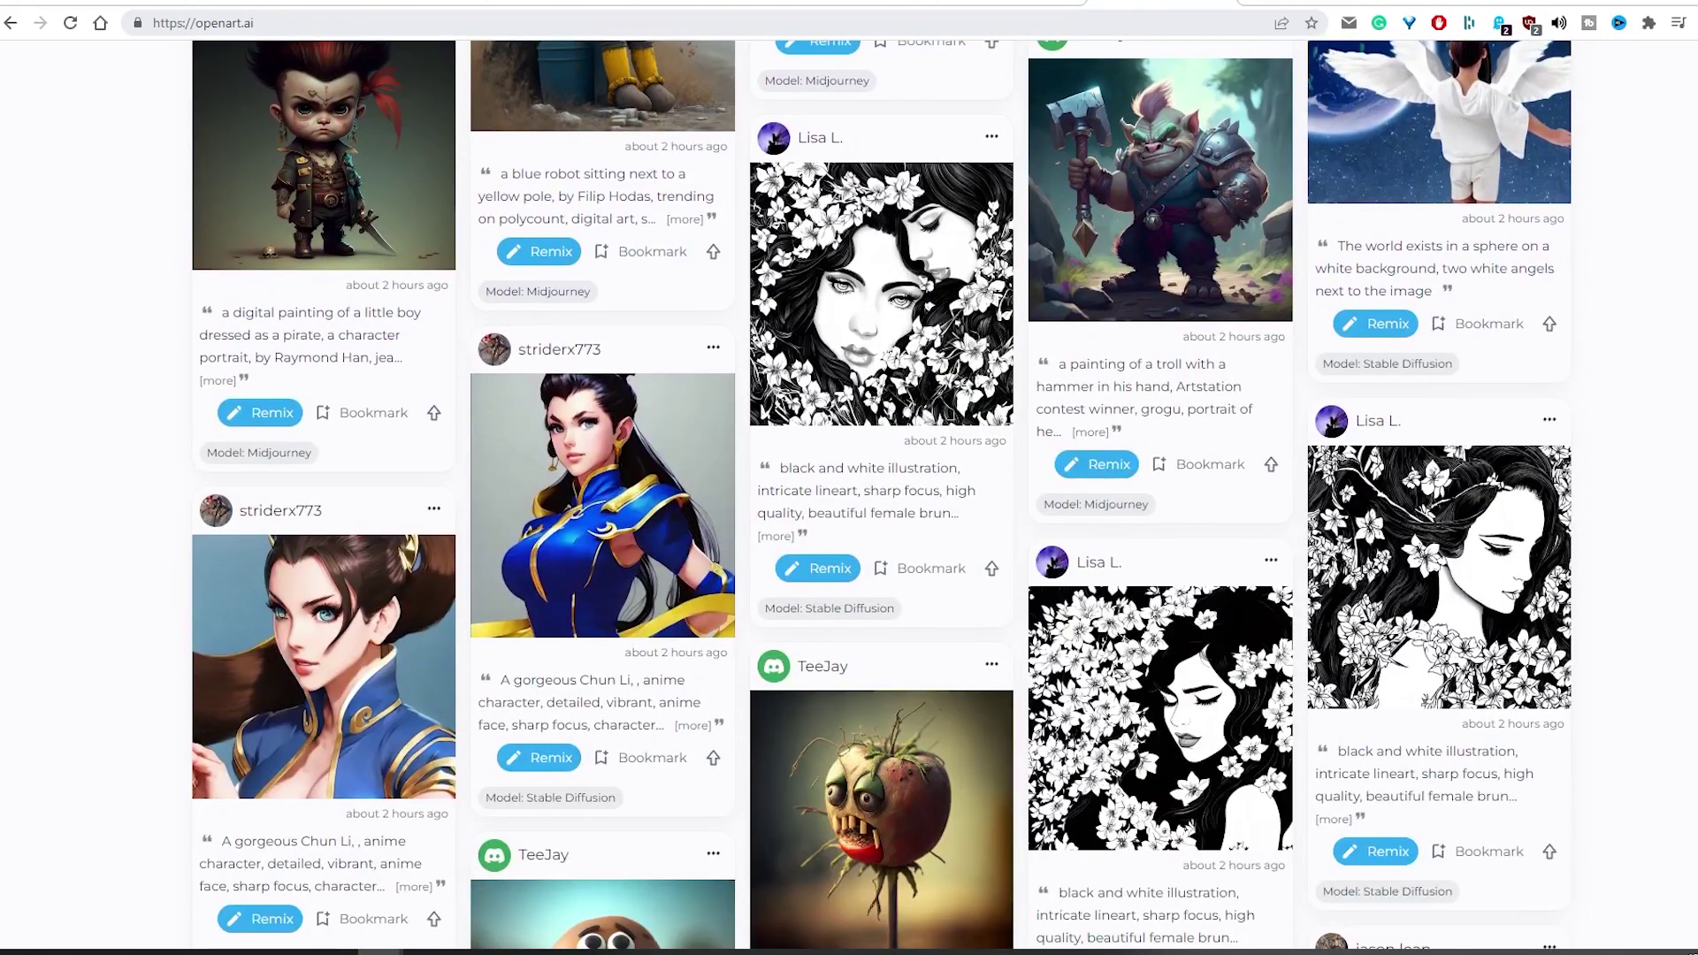
pyautogui.scroll(-6, 881, 496)
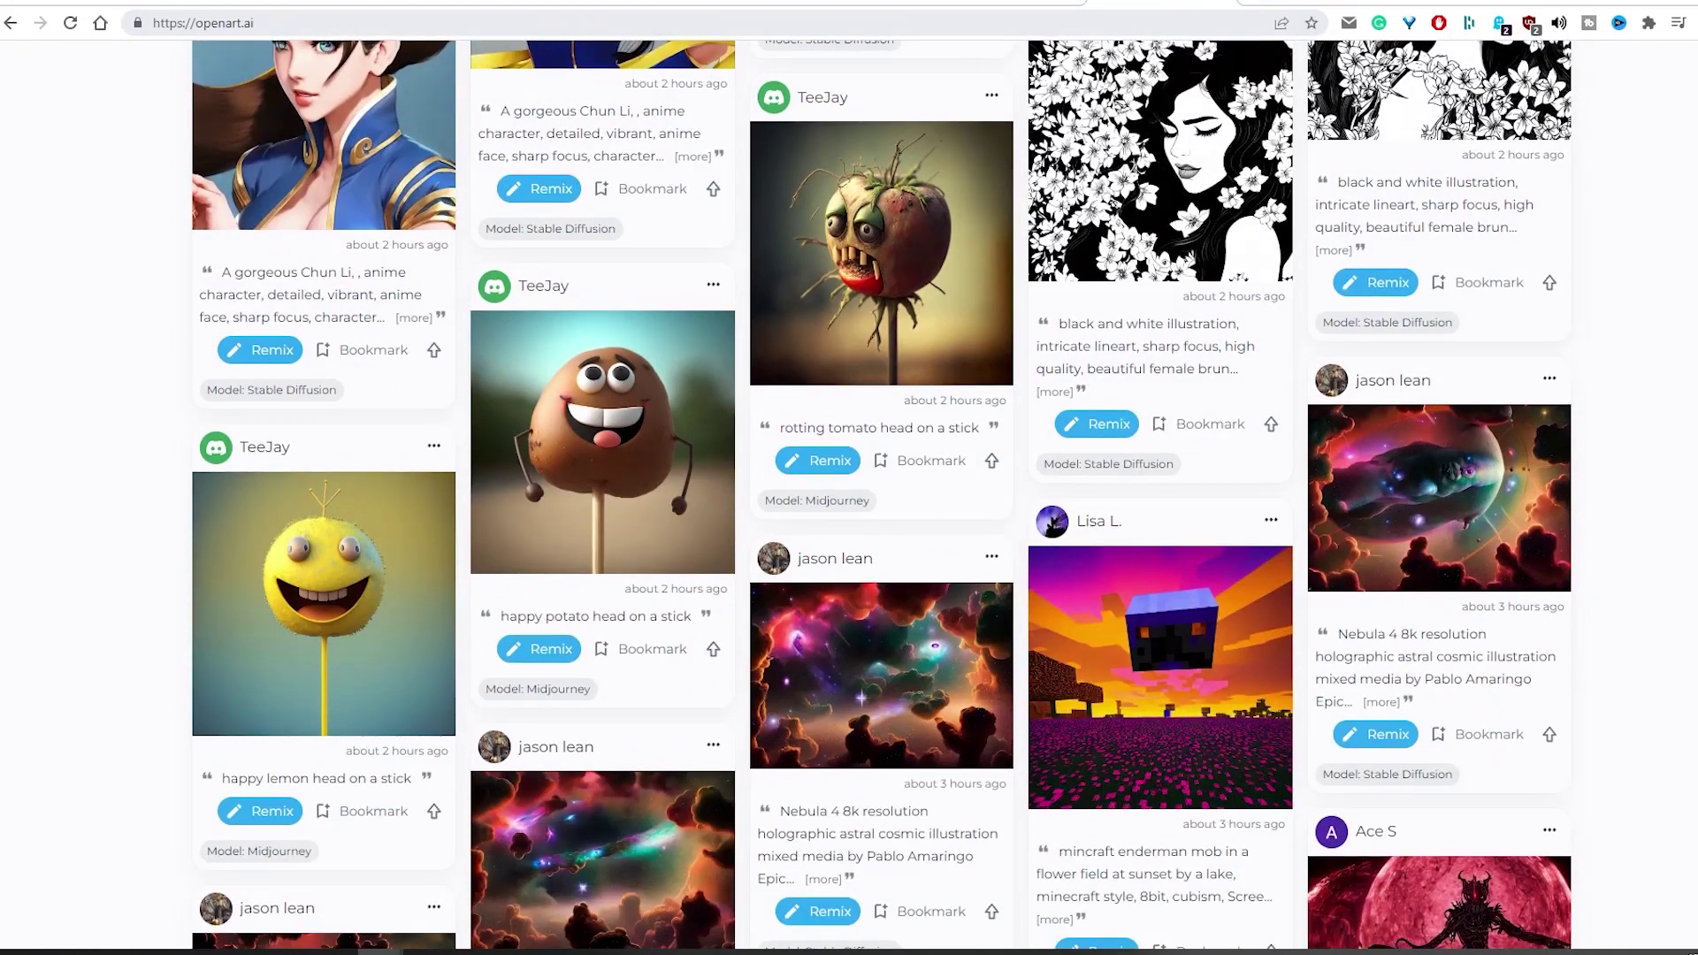
pyautogui.scroll(-4, 882, 495)
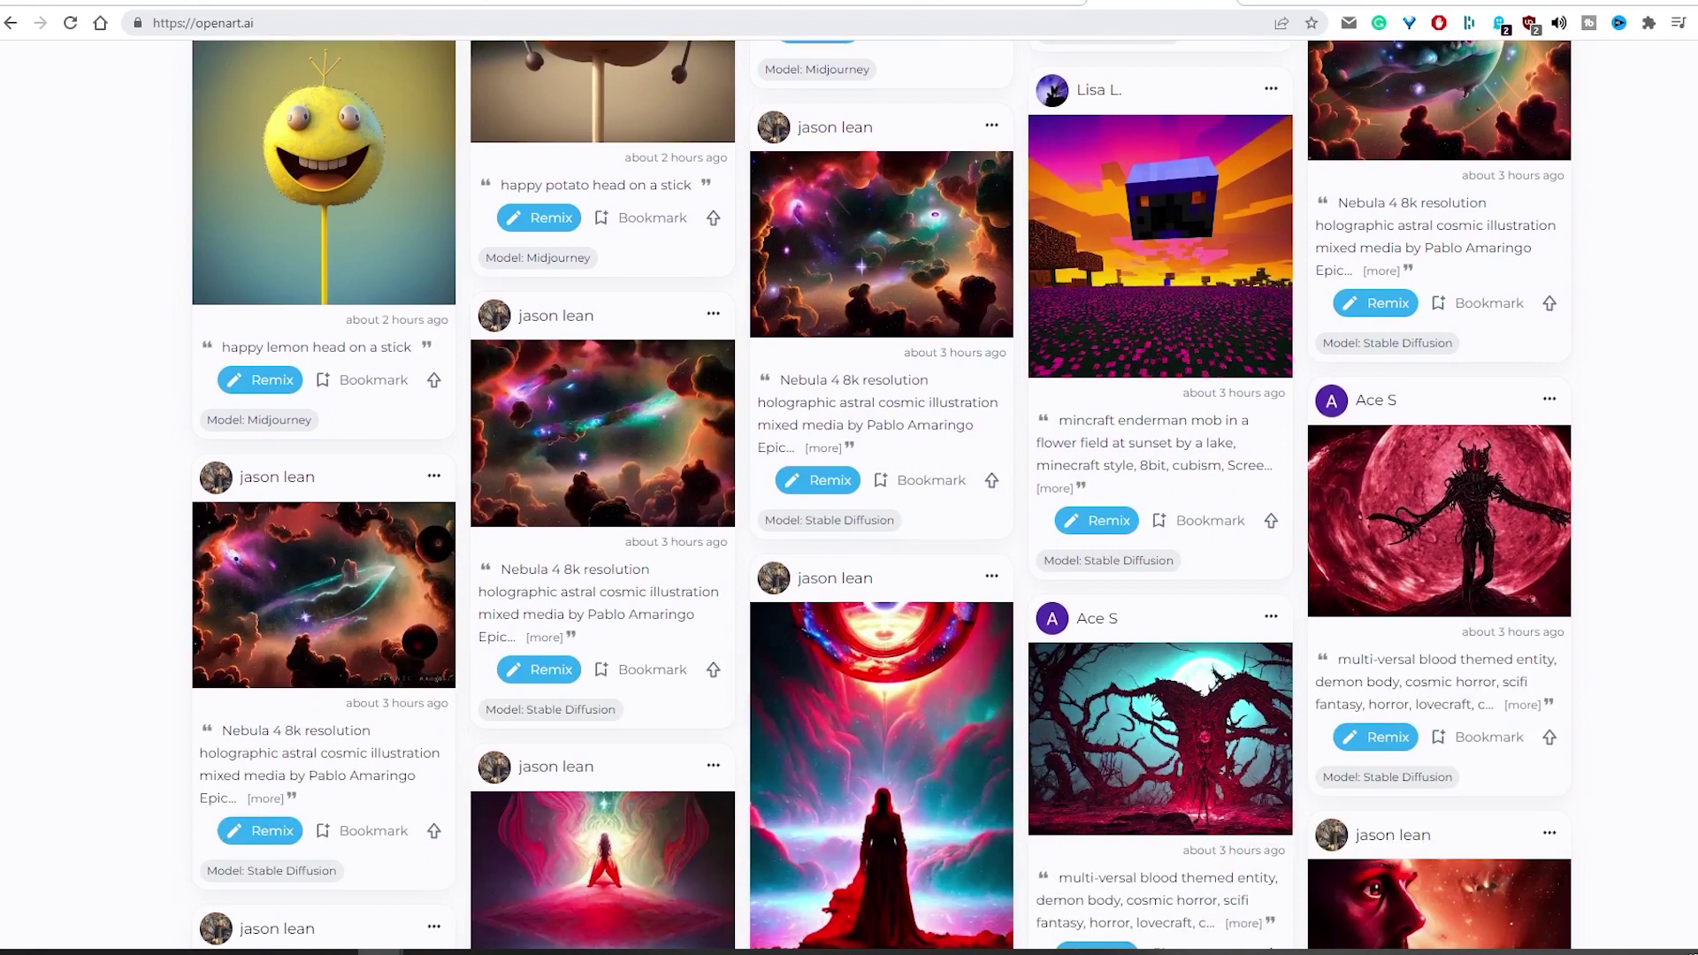
pyautogui.scroll(-5, 882, 495)
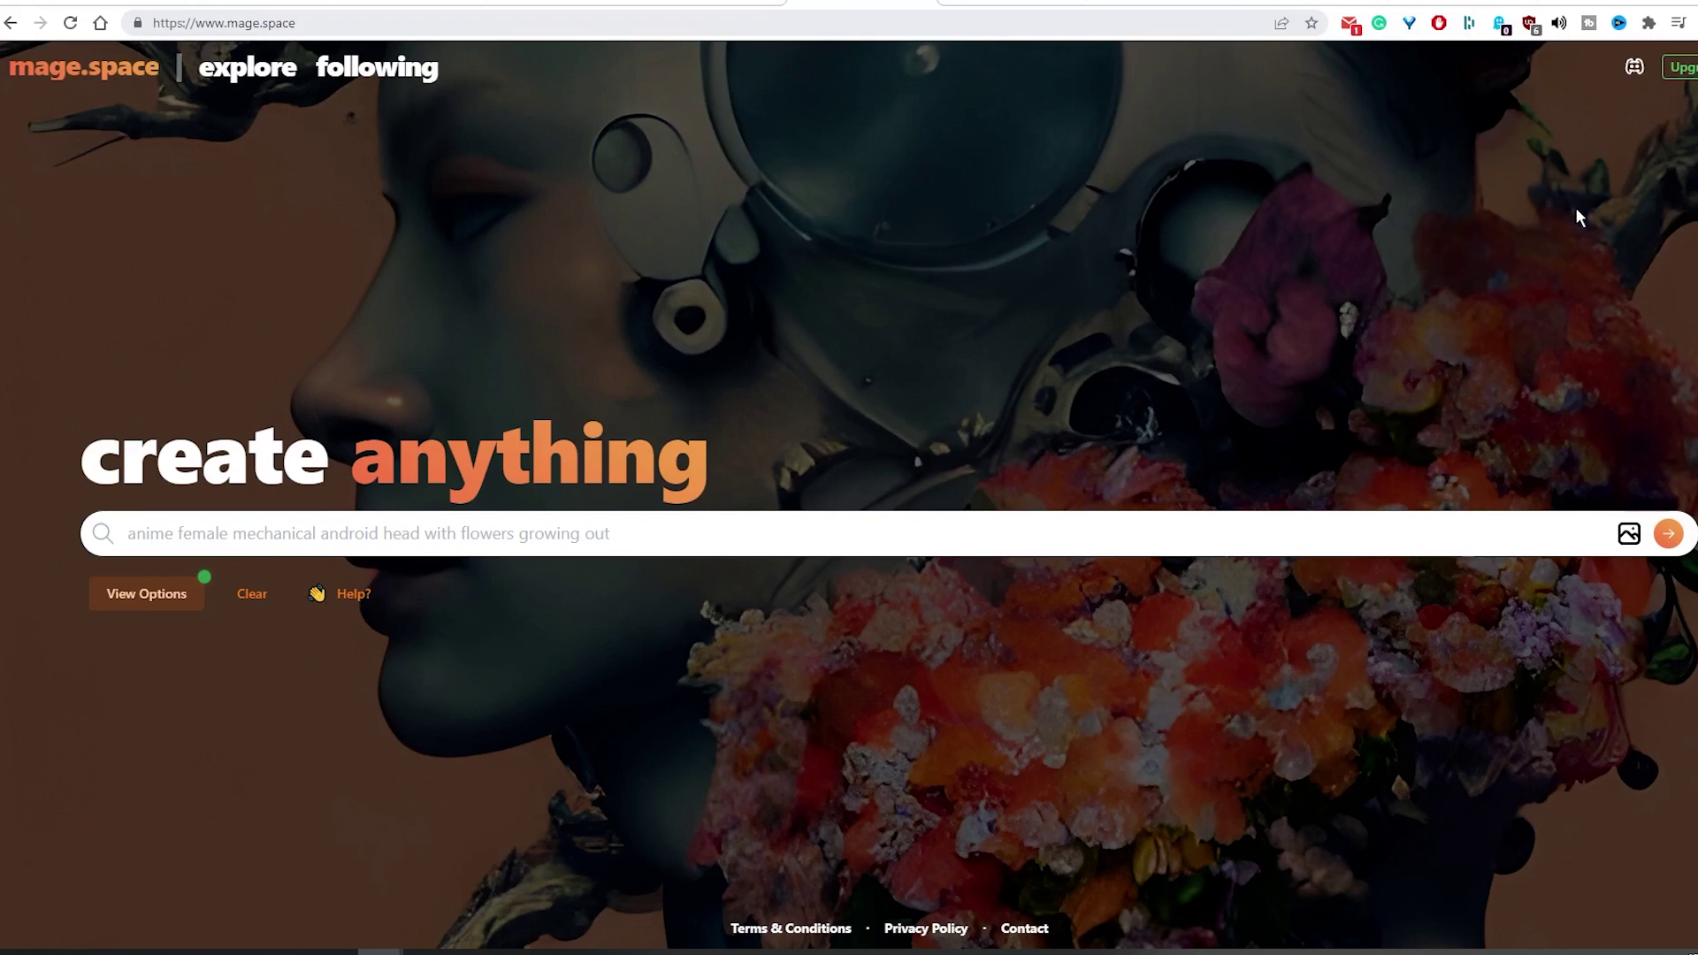
# Step: Open the Upgrade memberships page and highlight the pro plan's fine-tuned models feature
pyautogui.click(1667, 75)
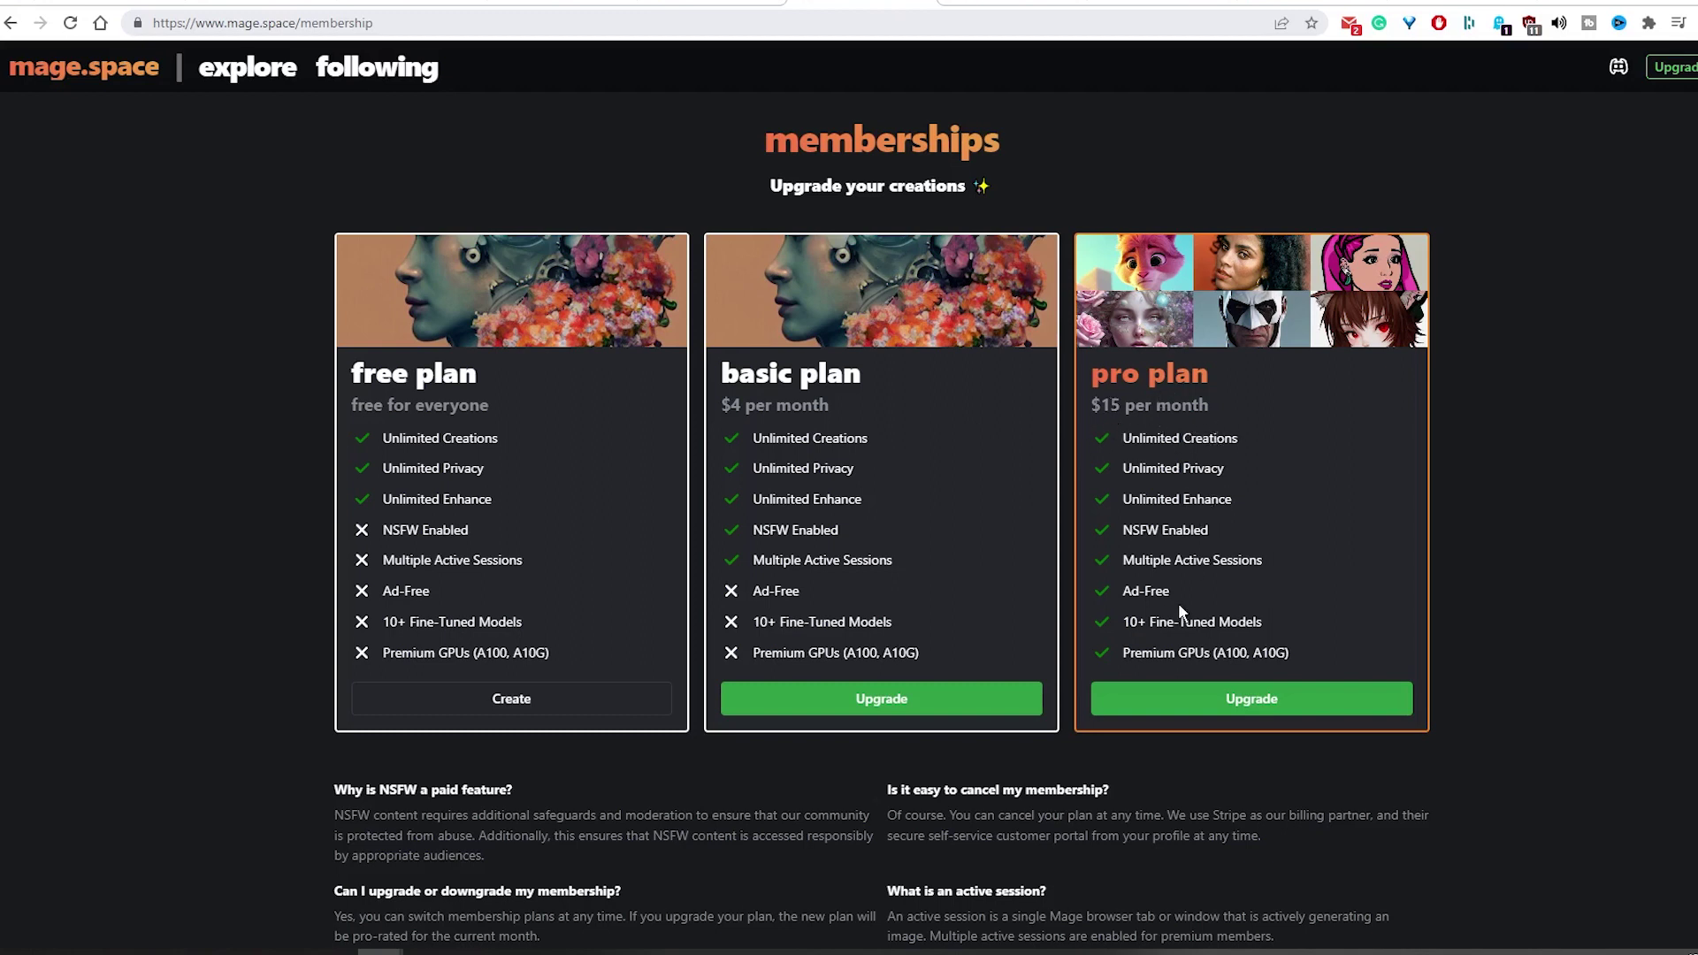
pyautogui.moveTo(1278, 624); pyautogui.dragTo(1126, 626)
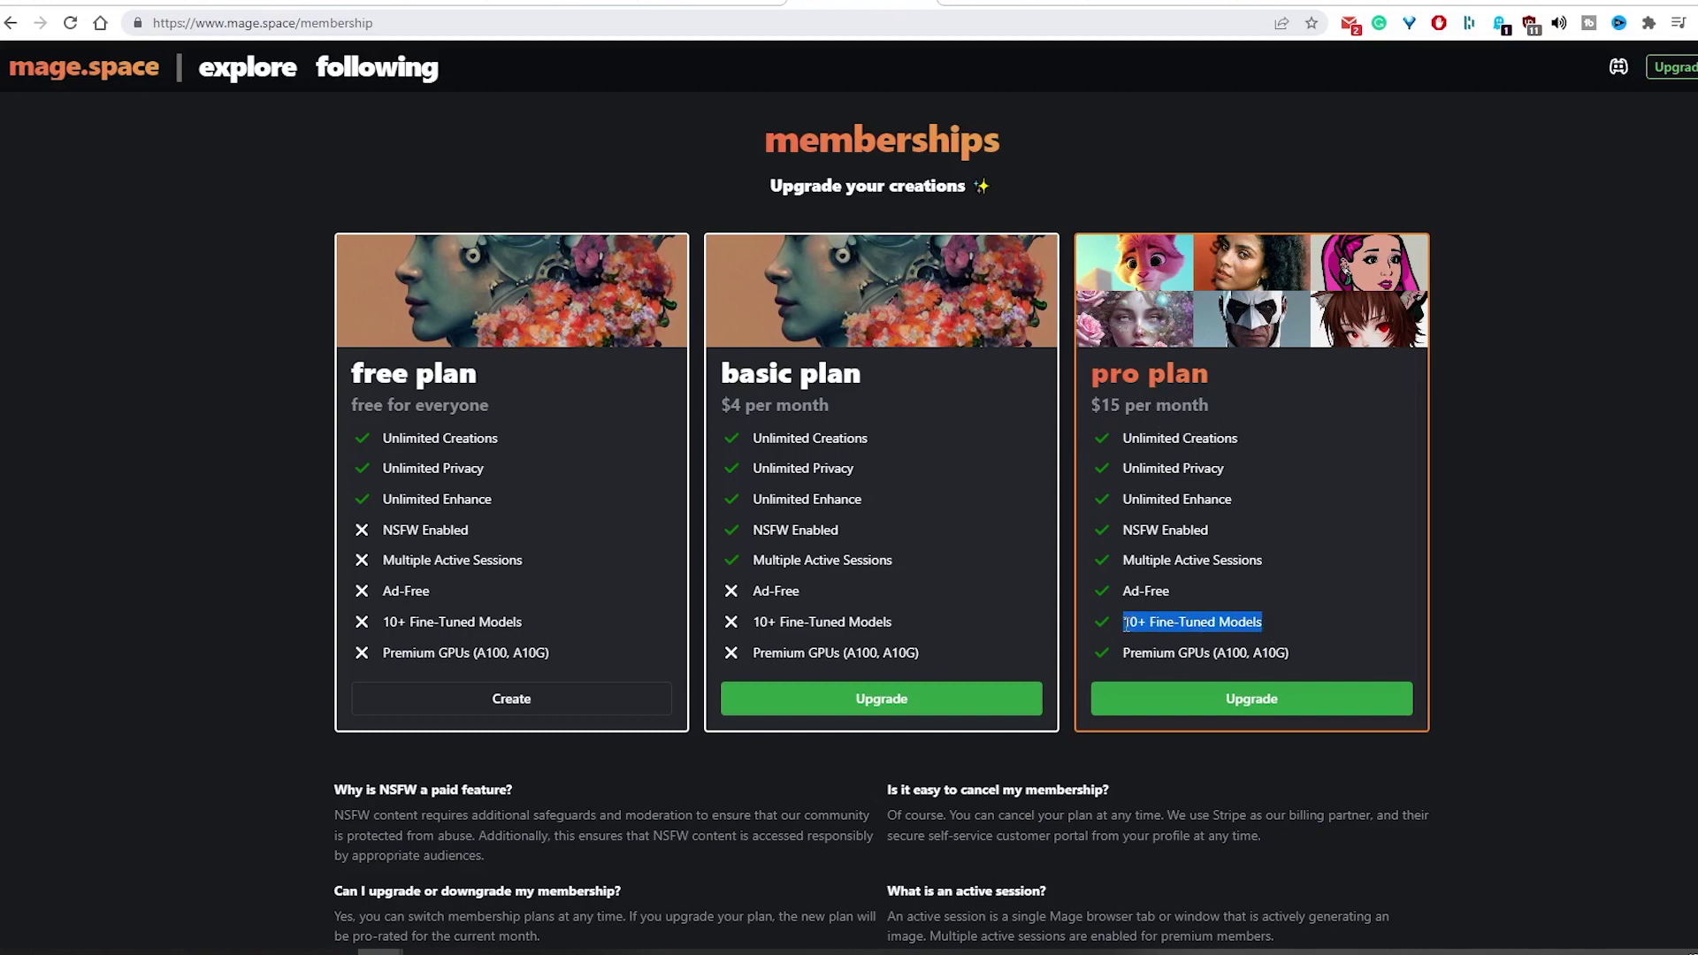
pyautogui.click(1311, 606)
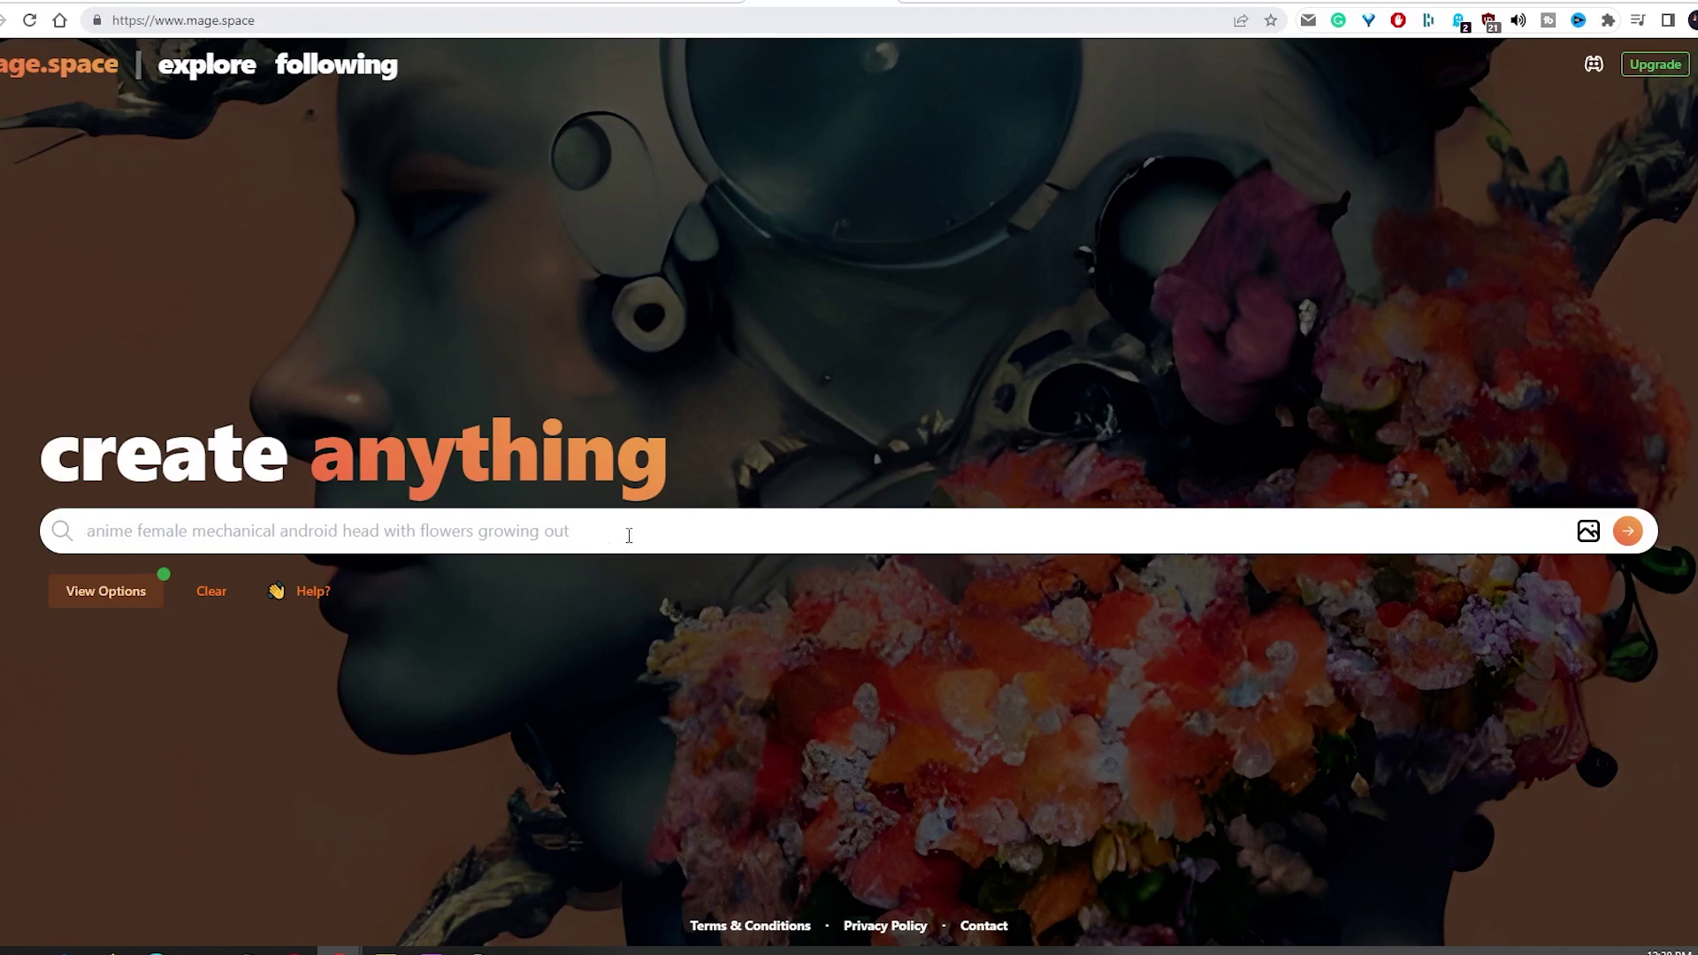
# Step: Place the cursor in the create-anything image prompt box
pyautogui.click(474, 529)
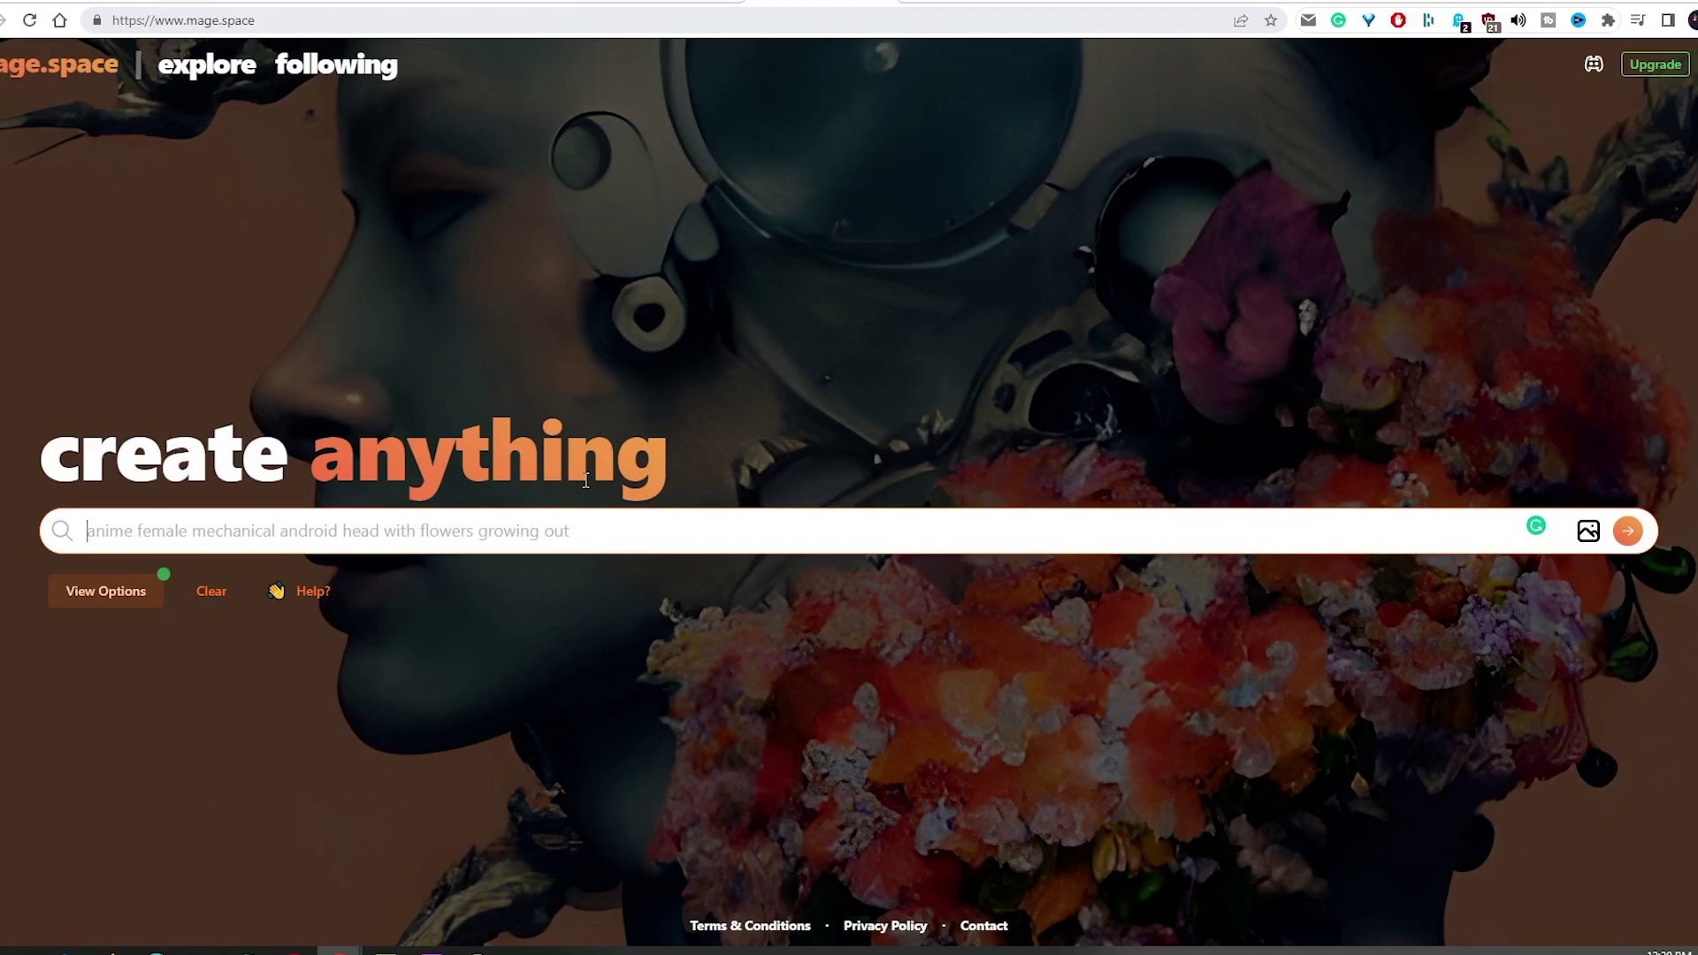
# Step: Show the generation options, browse the model carousel, and pick Stable Diffusion v2.1
pyautogui.click(86, 605)
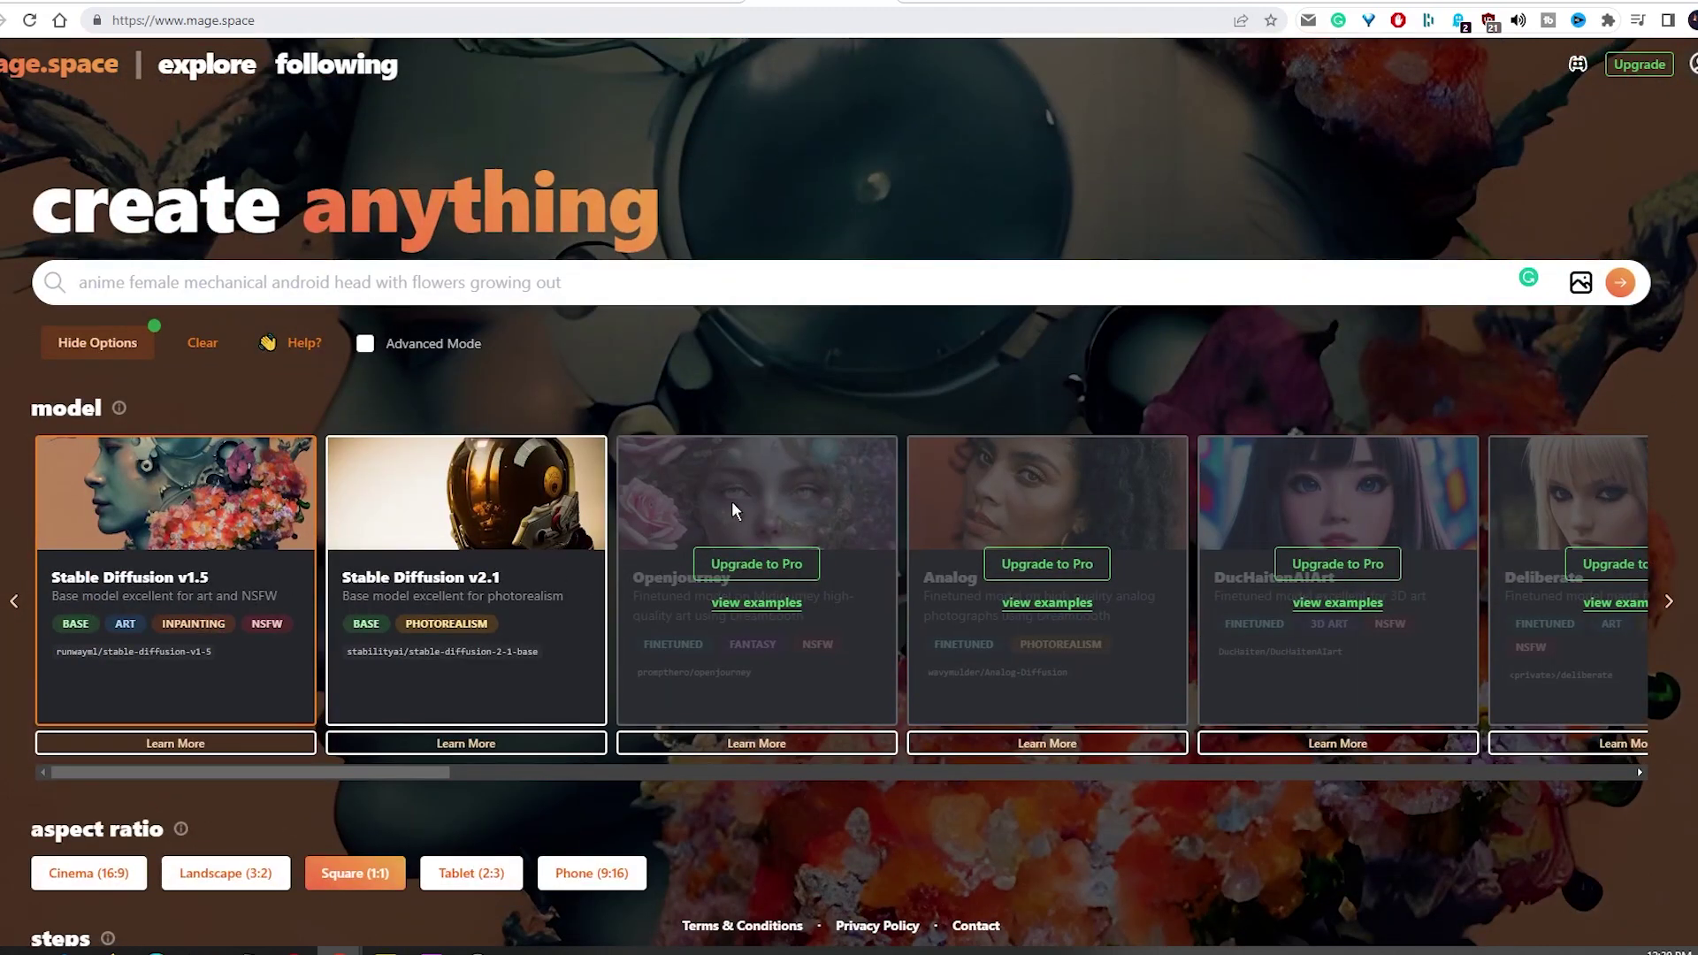
pyautogui.click(1666, 602)
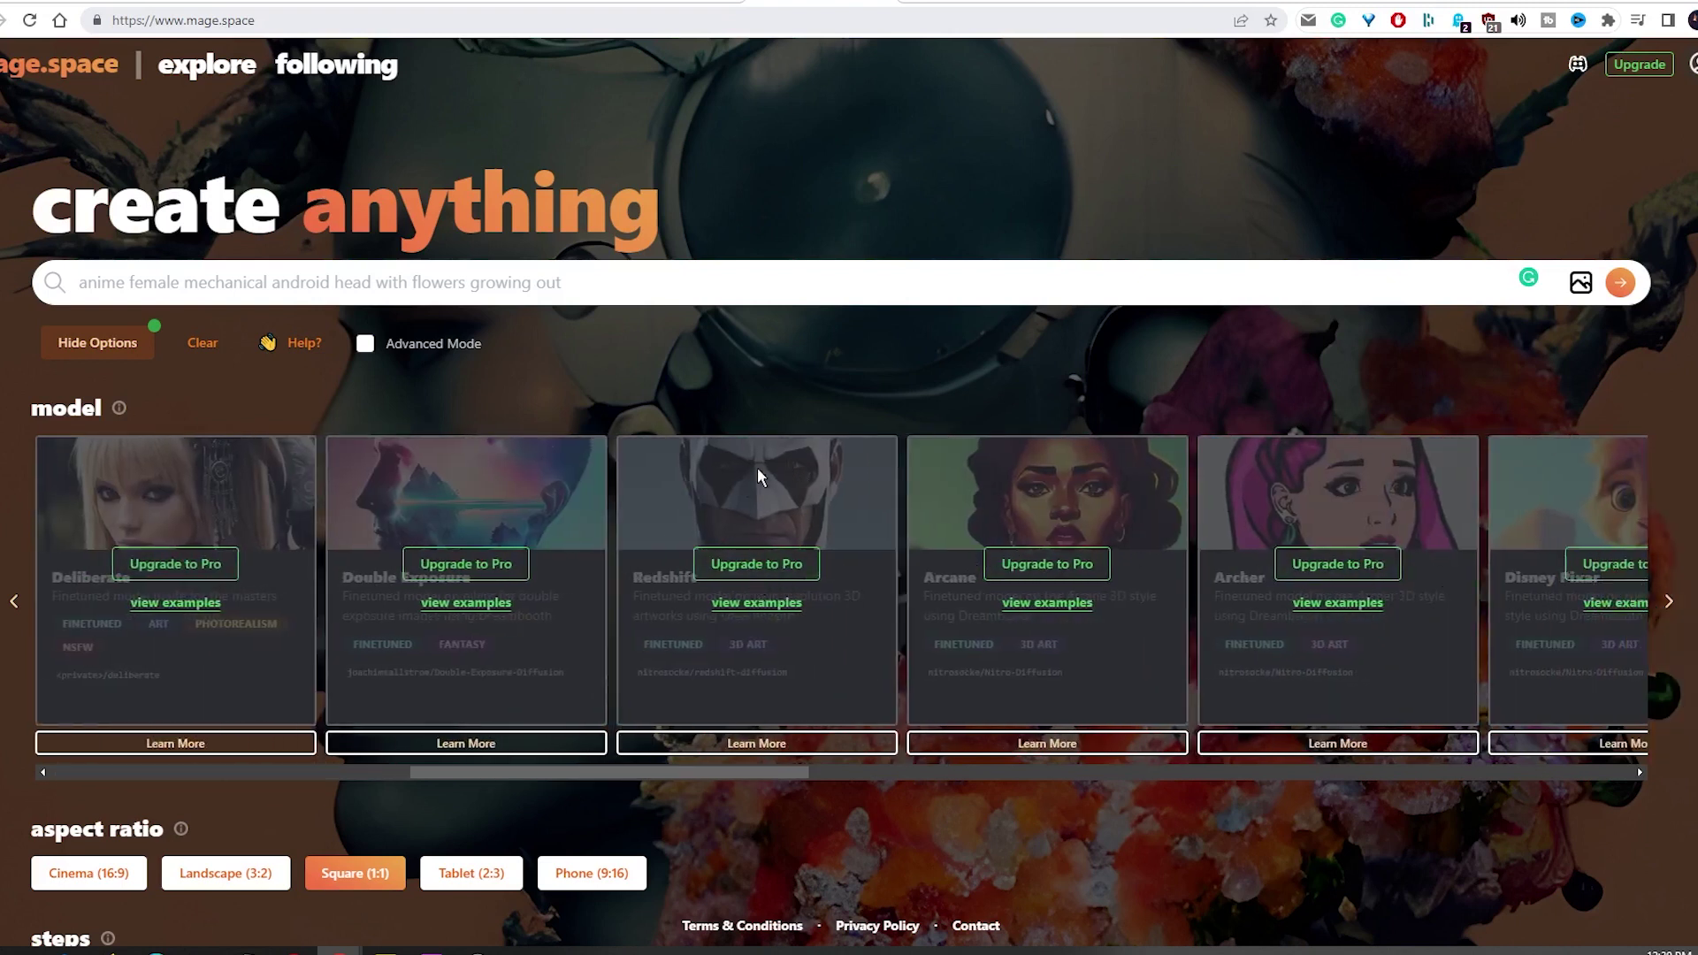
pyautogui.click(1667, 602)
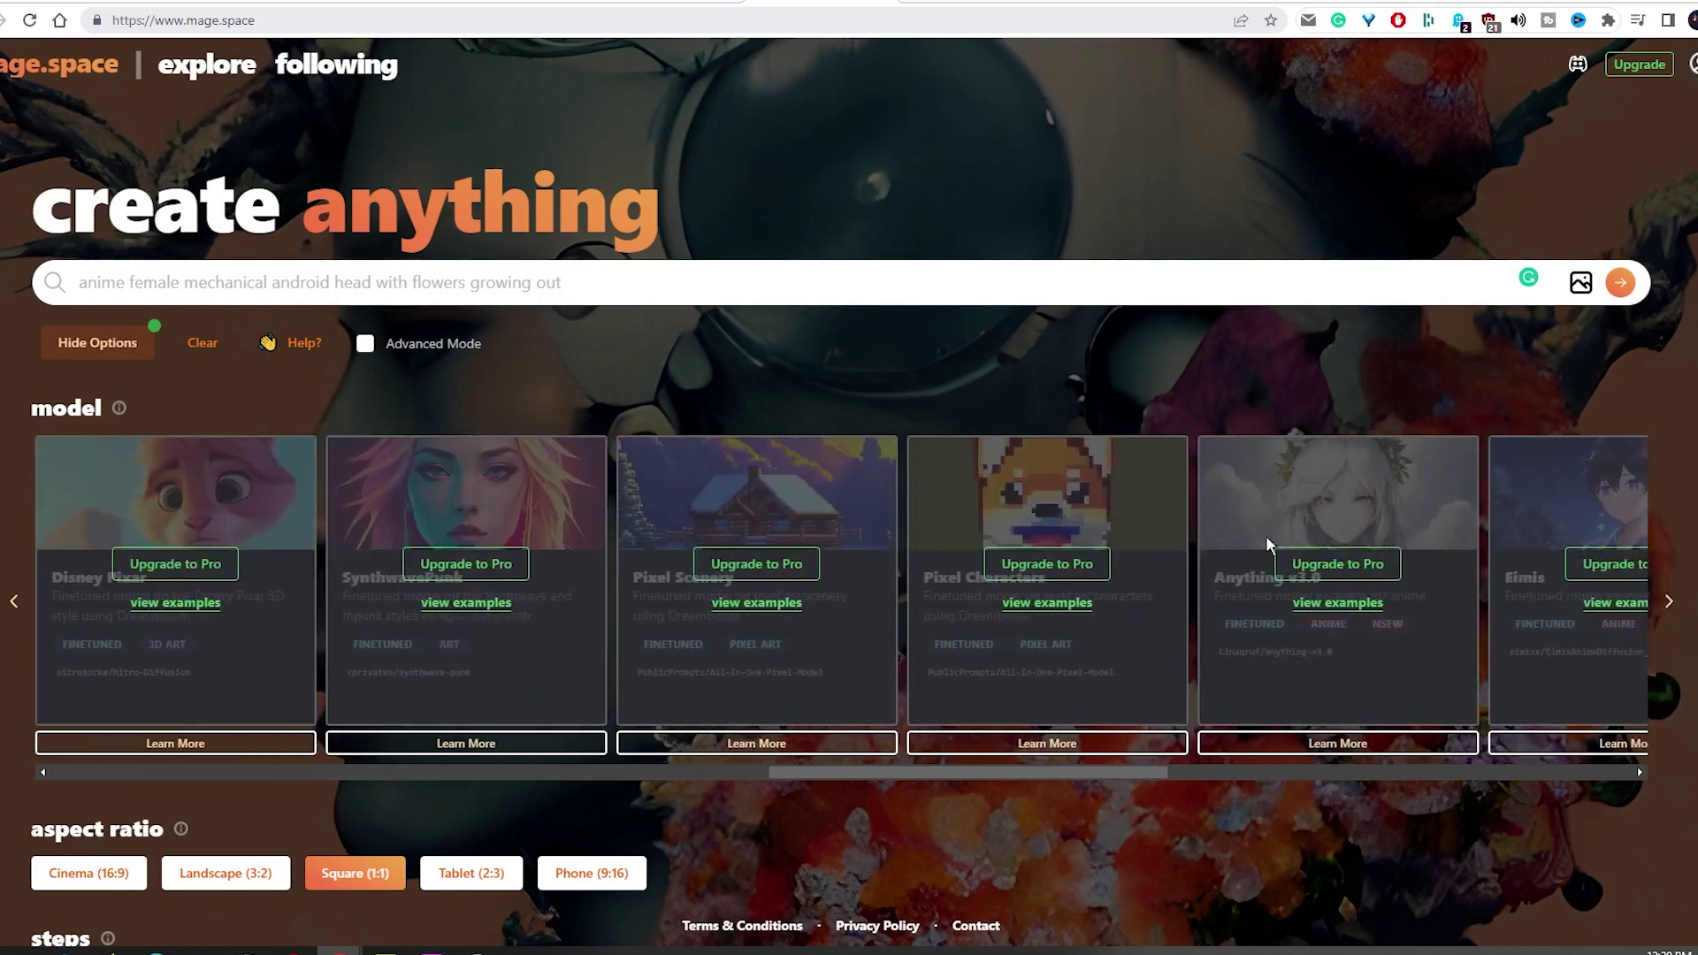
pyautogui.click(12, 605)
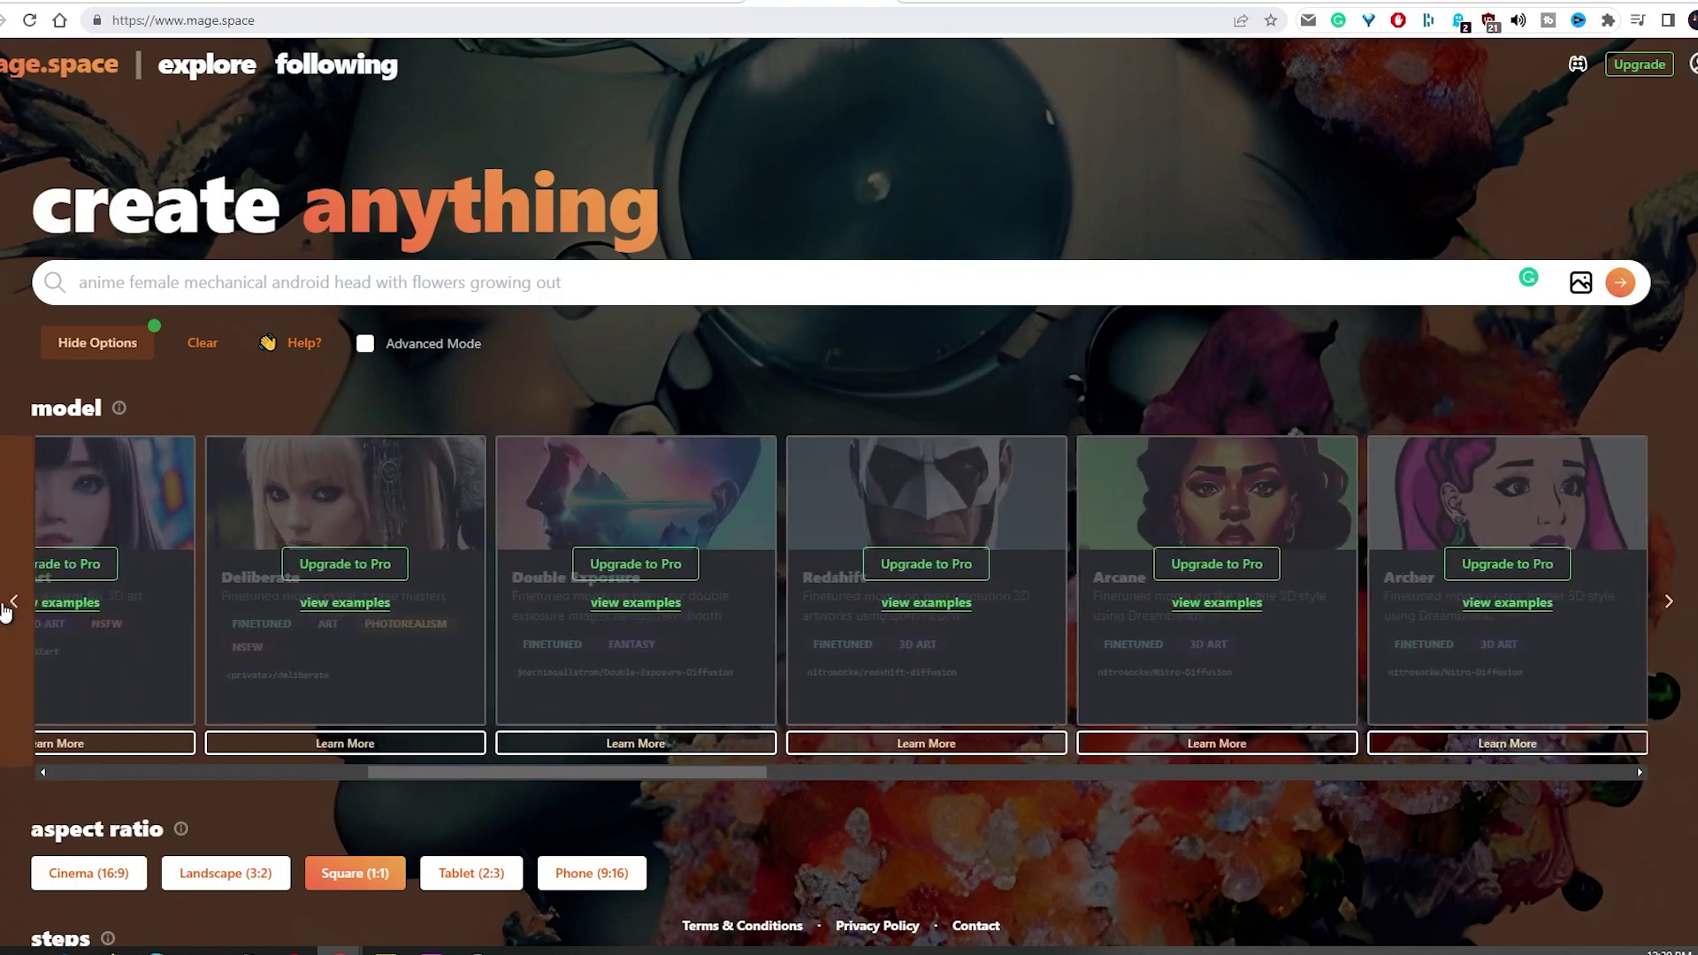
pyautogui.click(5, 608)
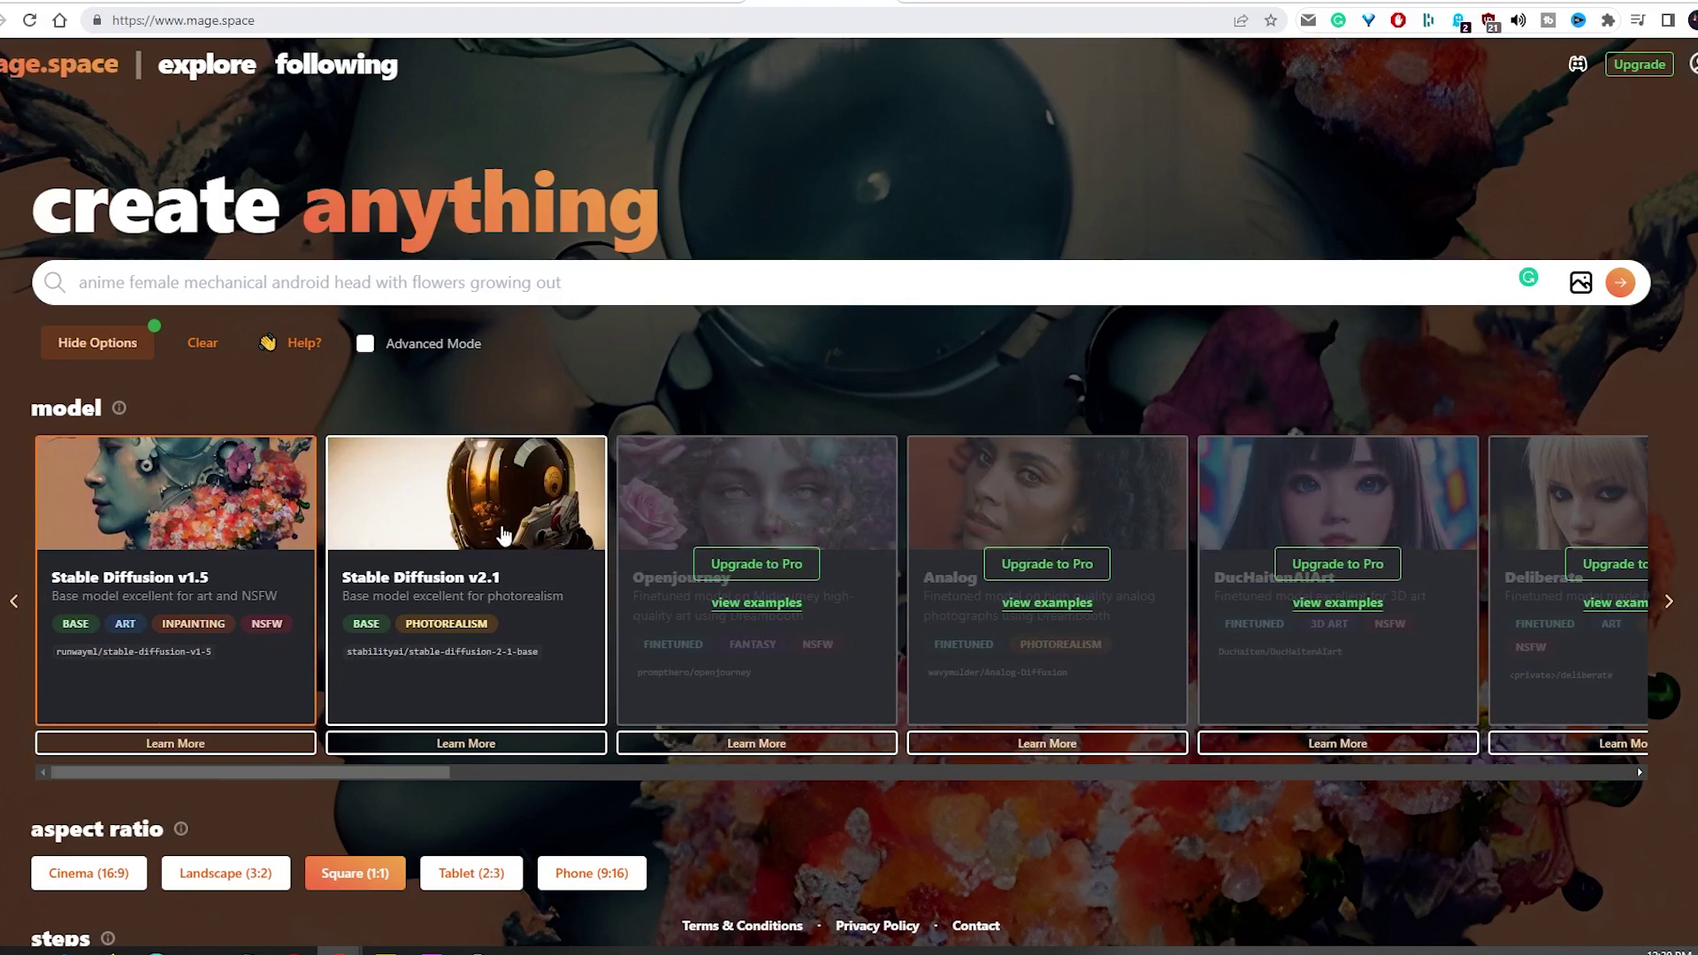
pyautogui.click(499, 535)
# Step: Compare Low and High step settings, leaving steps at High (50 steps)
pyautogui.scroll(-3, 469, 584)
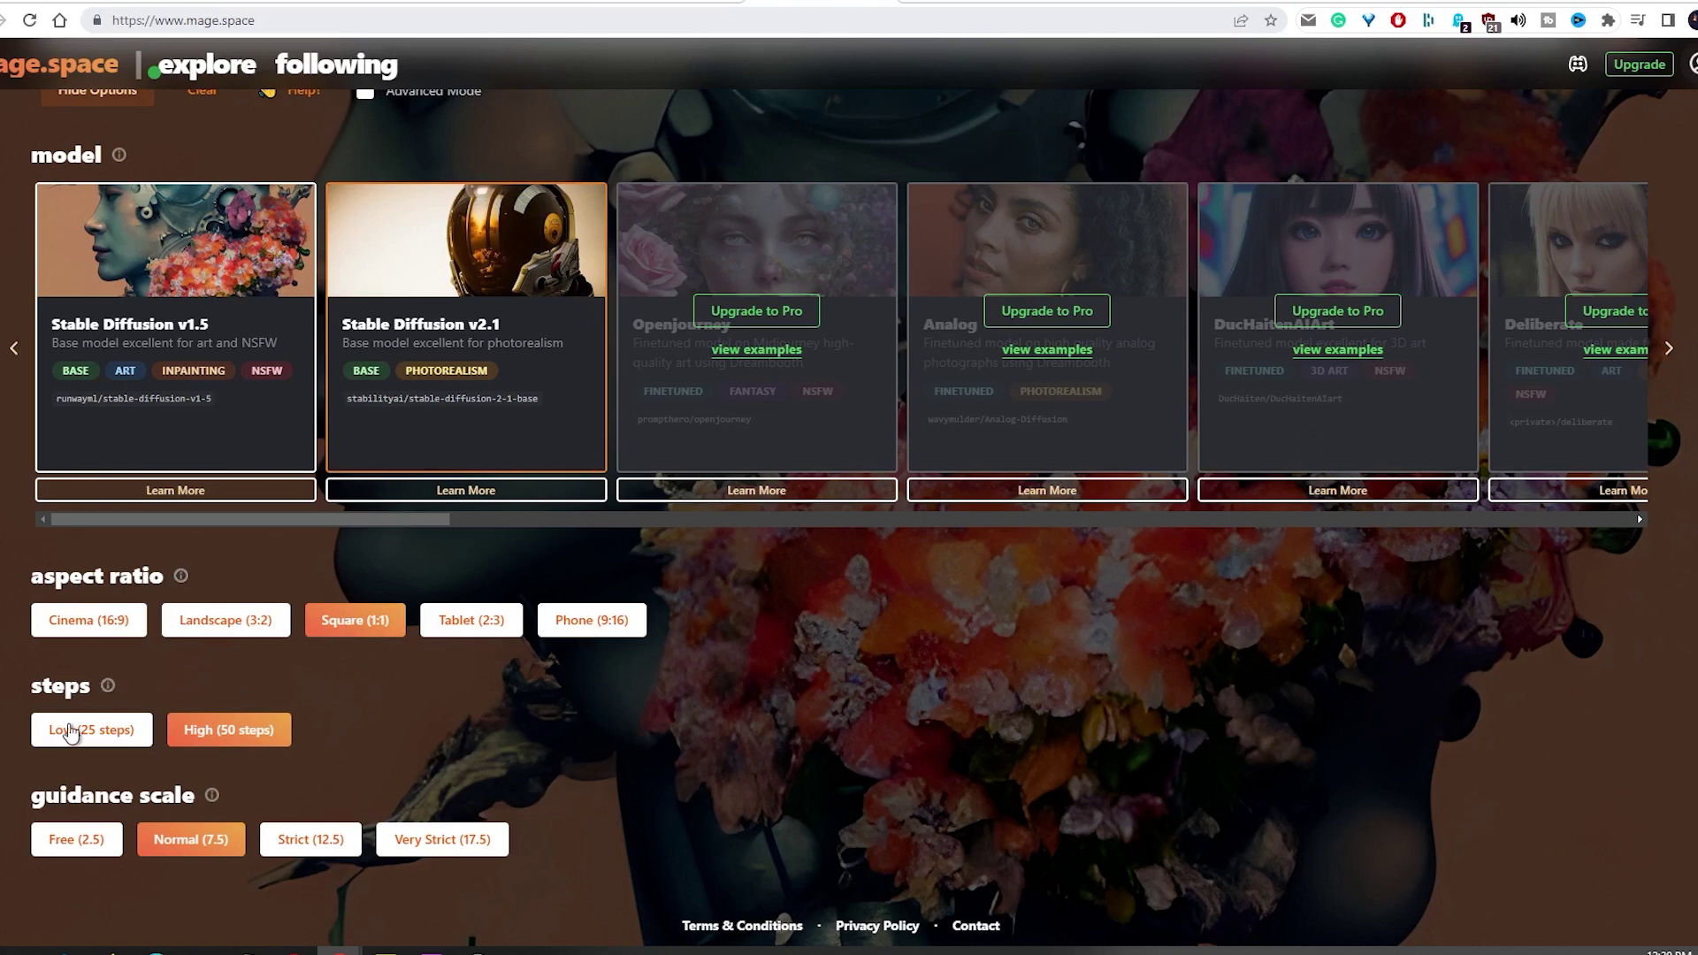
pyautogui.click(71, 732)
pyautogui.click(176, 736)
pyautogui.moveTo(35, 691); pyautogui.dragTo(94, 695)
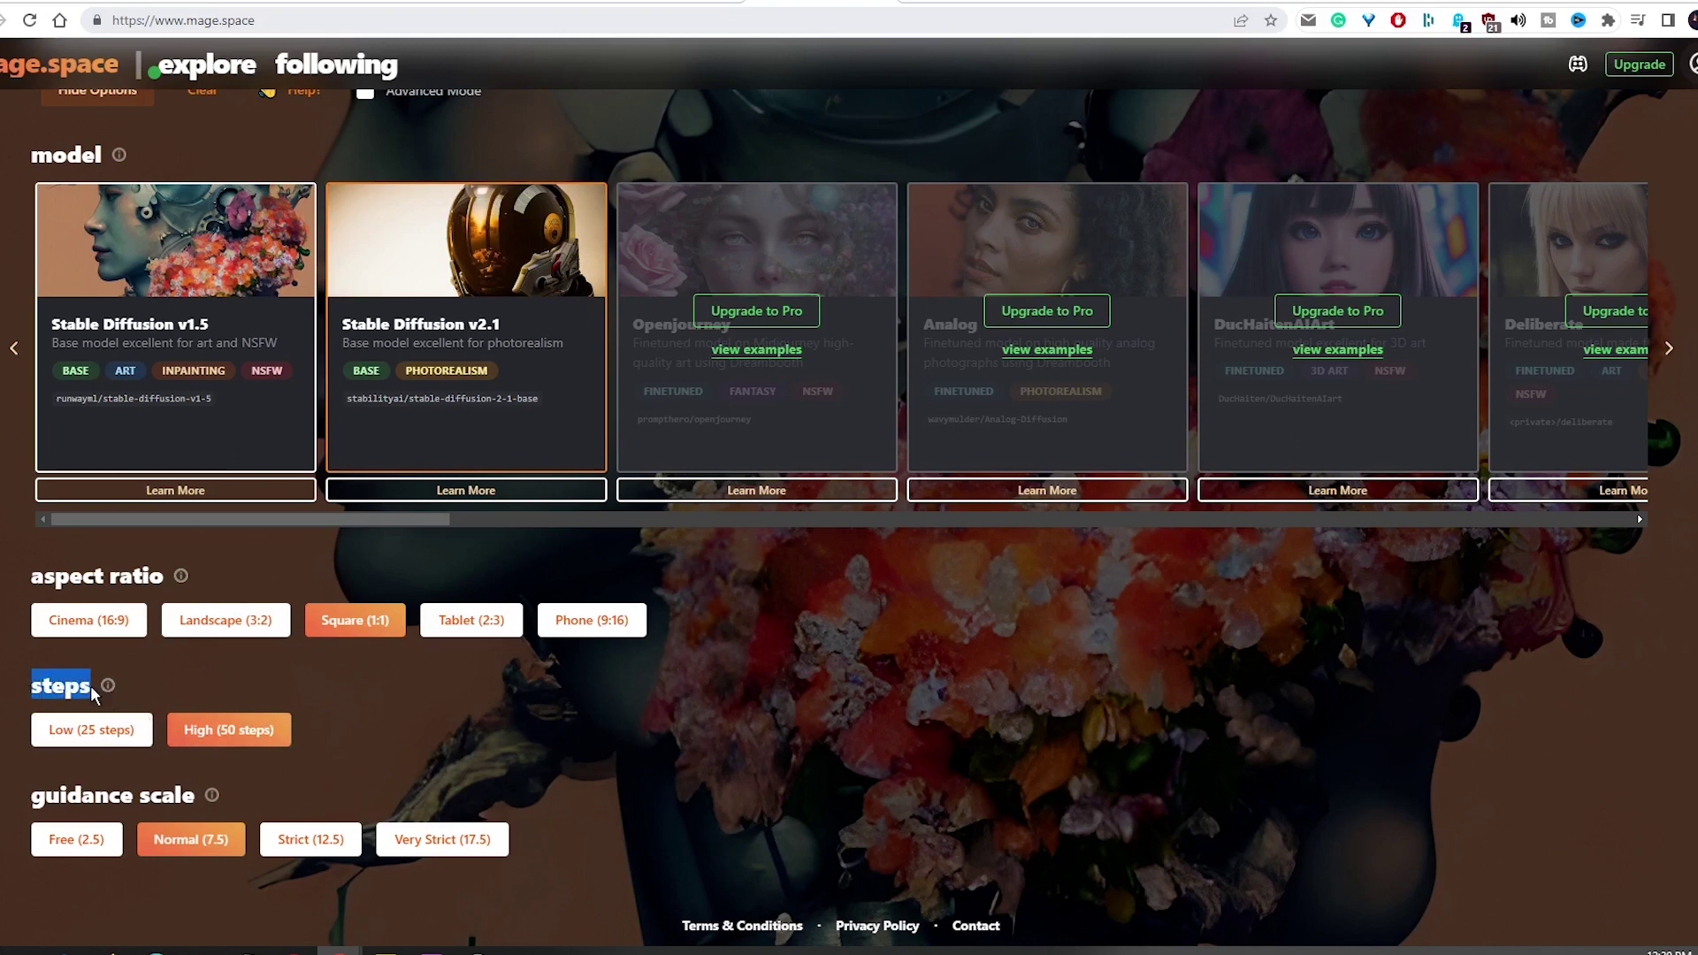
pyautogui.click(176, 700)
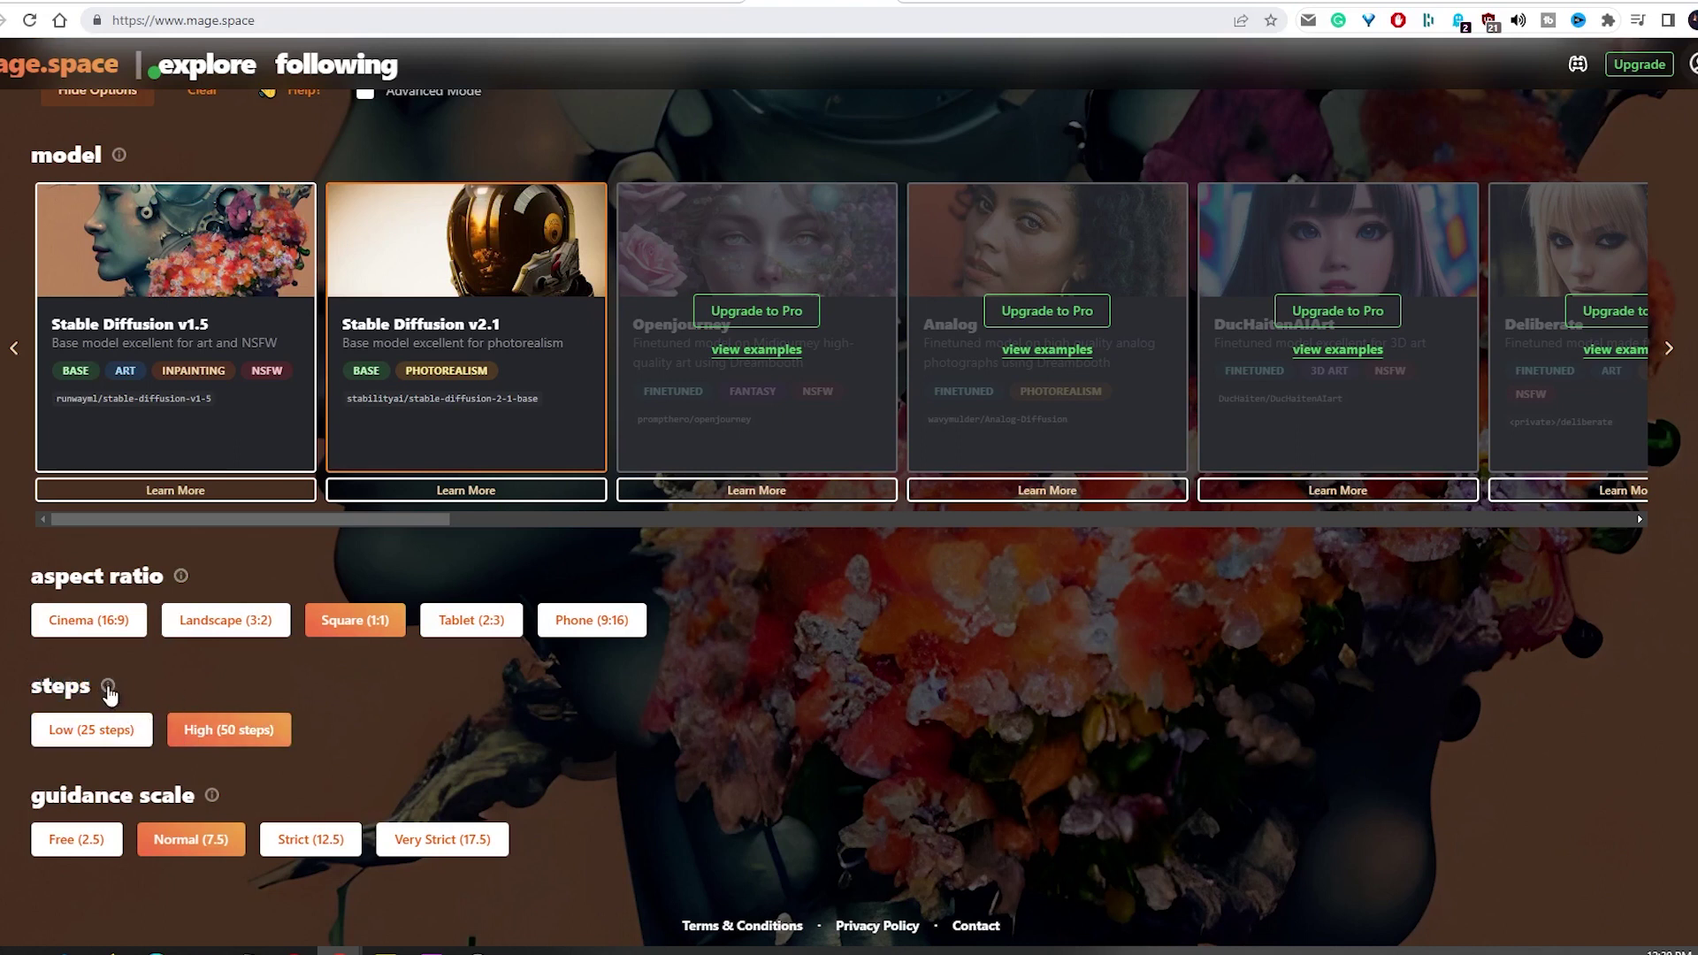
pyautogui.click(135, 734)
pyautogui.click(201, 738)
pyautogui.click(132, 736)
pyautogui.click(211, 738)
# Step: Try the Free, Strict and Very Strict guidance options, leaving guidance at Normal (7.5)
pyautogui.moveTo(46, 794); pyautogui.dragTo(277, 789)
pyautogui.click(277, 790)
pyautogui.click(299, 842)
pyautogui.click(453, 849)
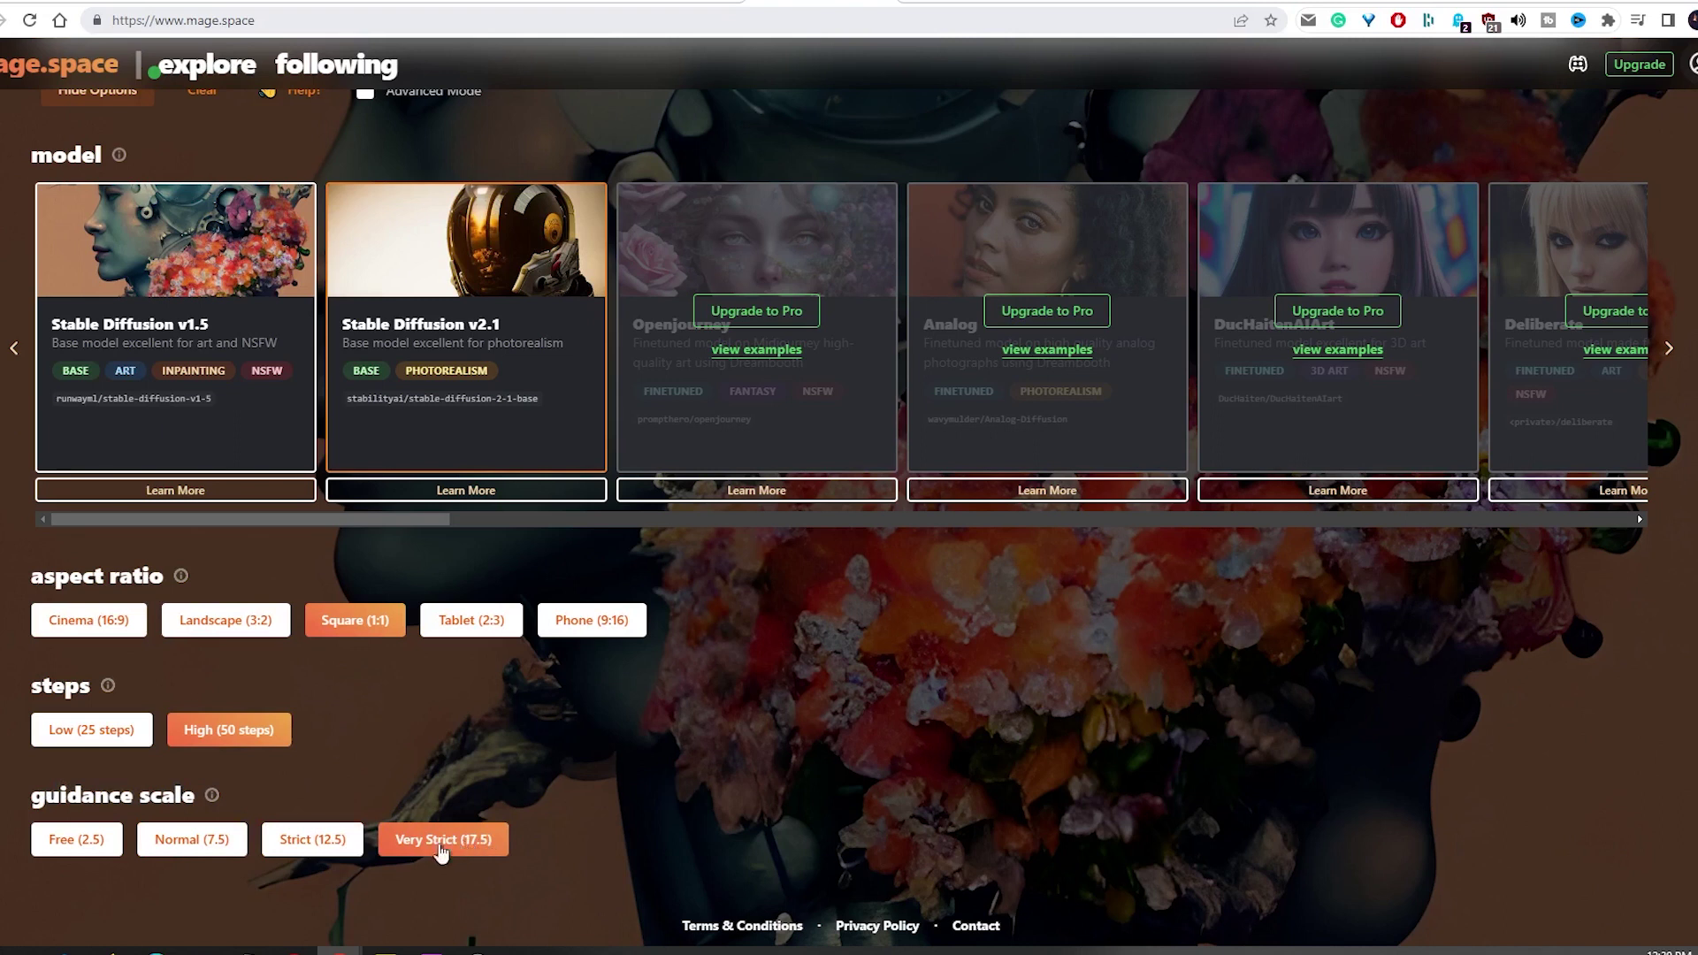
pyautogui.click(318, 843)
pyautogui.click(190, 842)
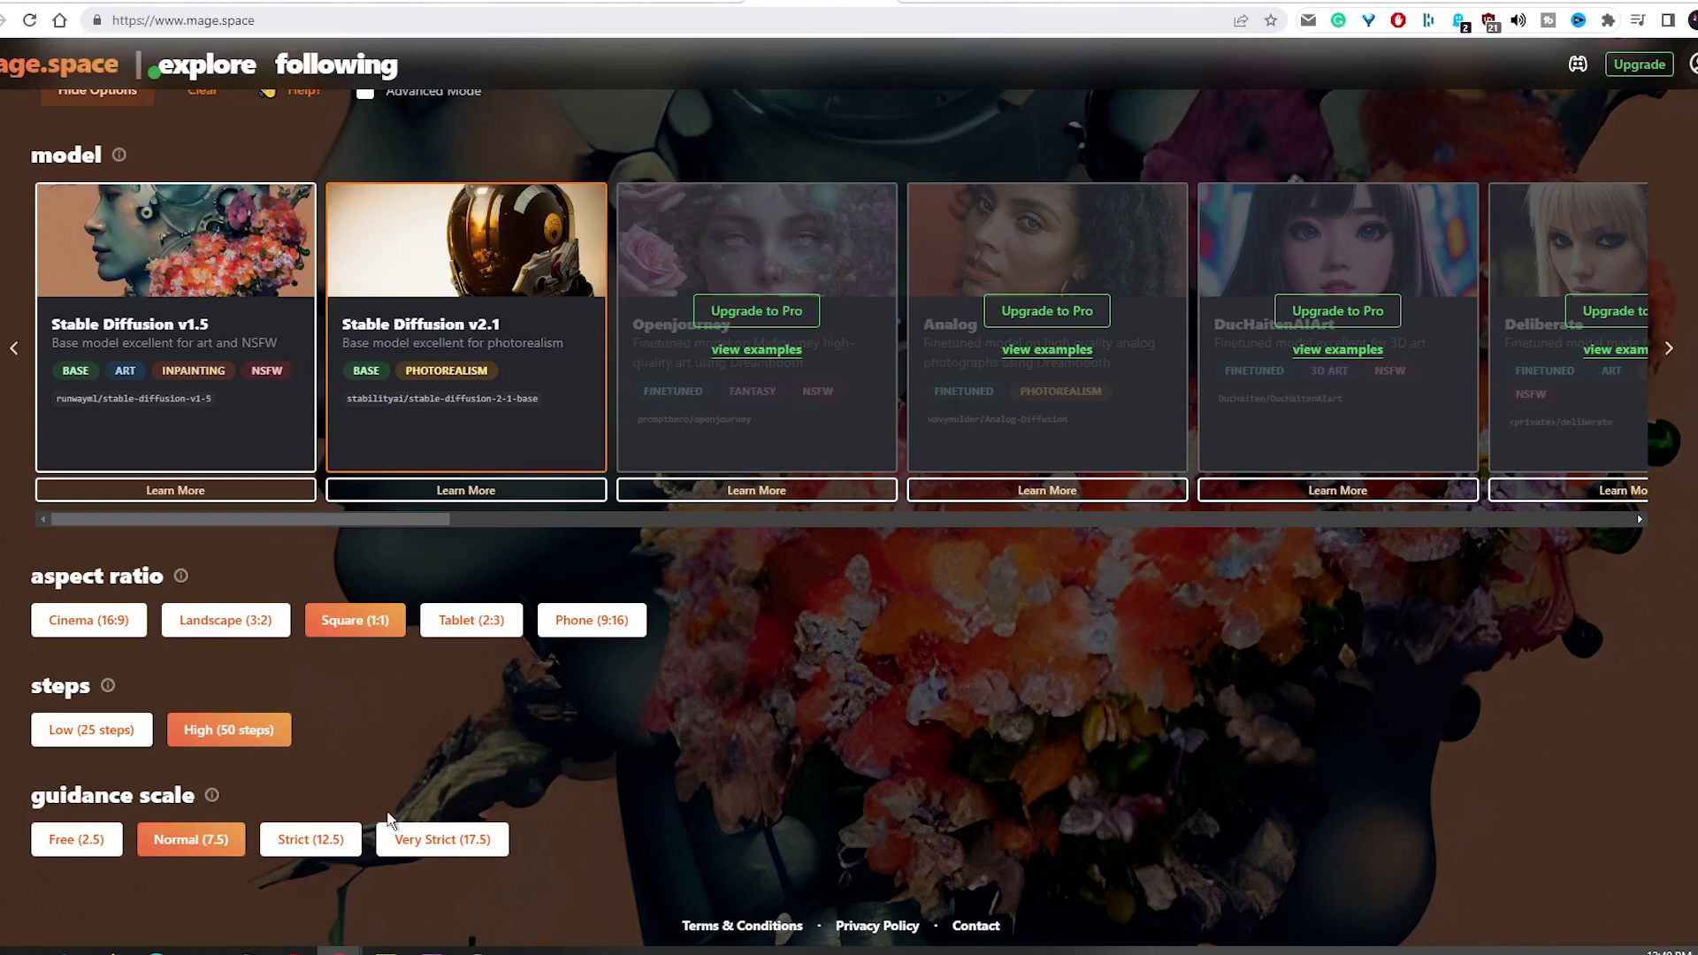
pyautogui.click(353, 841)
pyautogui.click(398, 841)
pyautogui.click(190, 840)
pyautogui.click(76, 840)
pyautogui.click(190, 840)
pyautogui.scroll(2, 646, 766)
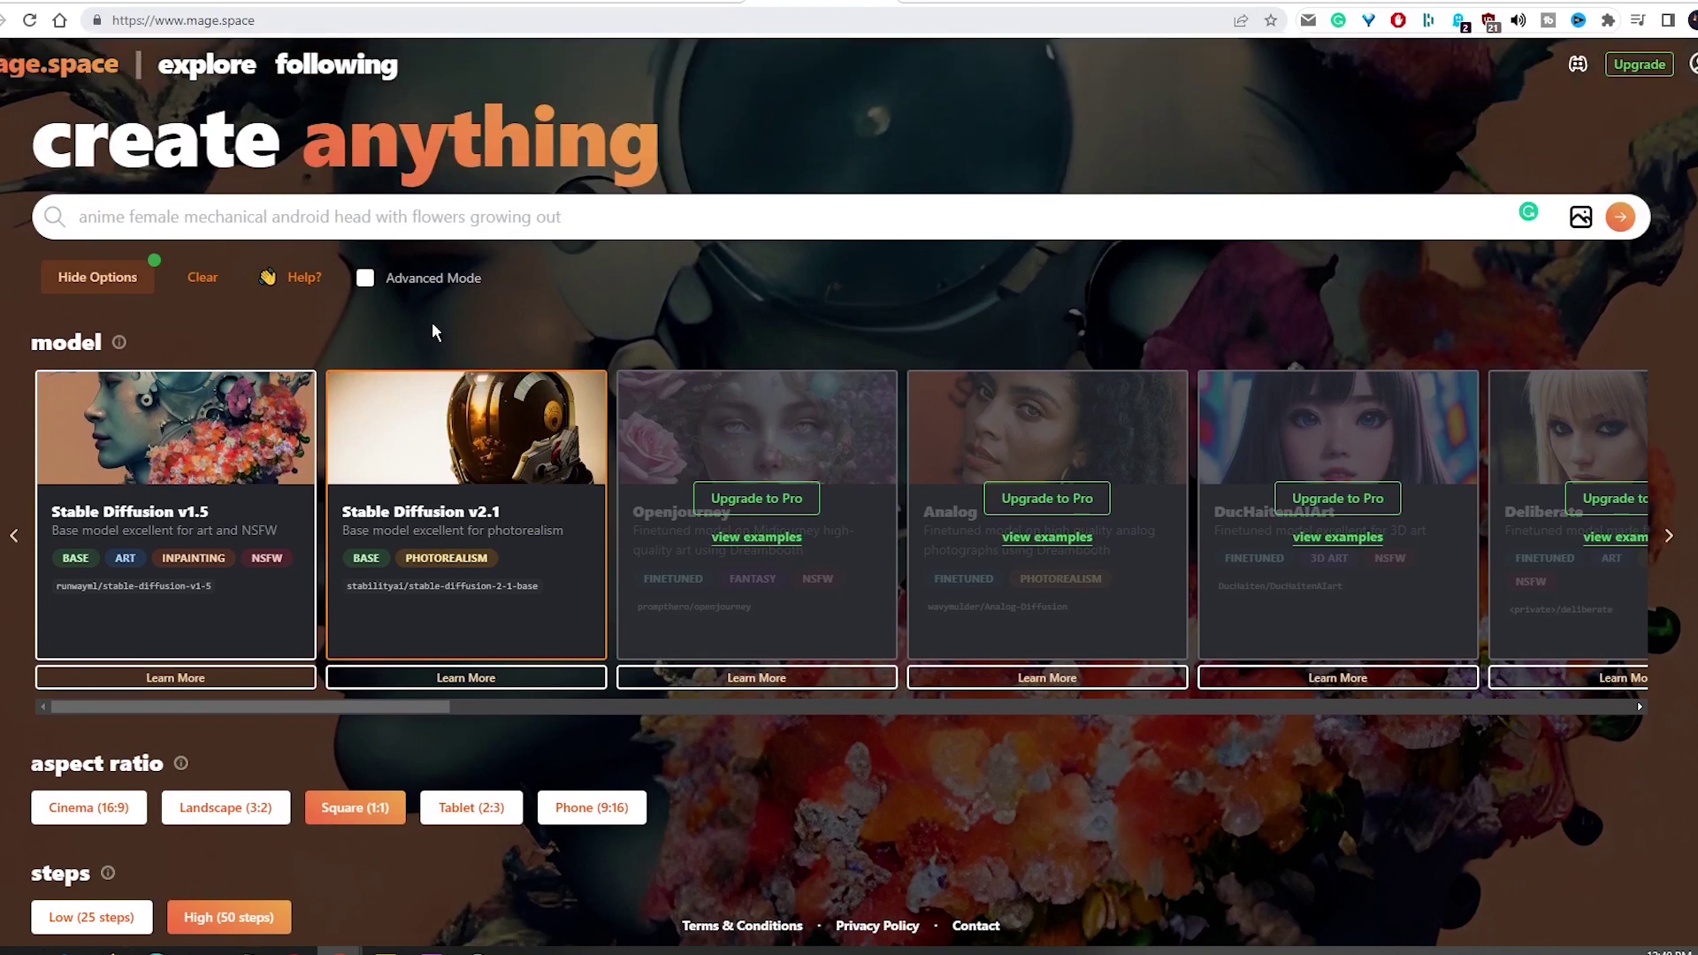
# Step: Enable Advanced Mode, raise sampling steps to 100 (Extreme) and guidance scale to 12.5 (Strict)
pyautogui.click(401, 279)
pyautogui.scroll(-5, 398, 329)
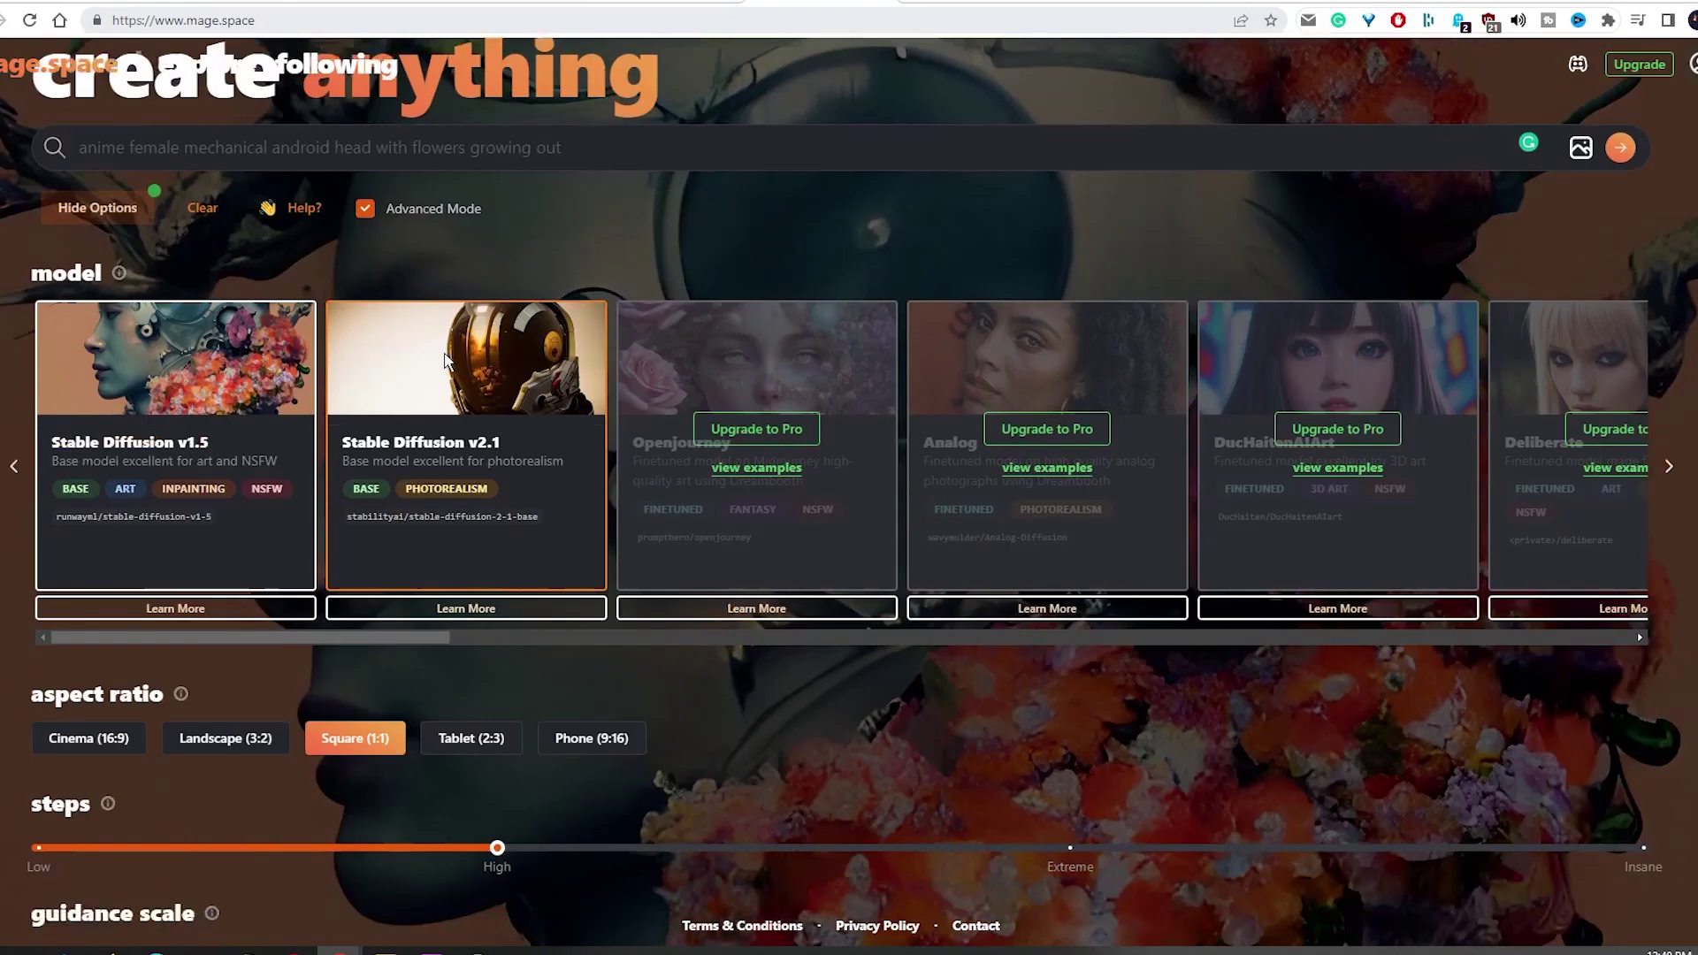
pyautogui.moveTo(498, 451)
pyautogui.moveTo(498, 453); pyautogui.dragTo(1074, 454)
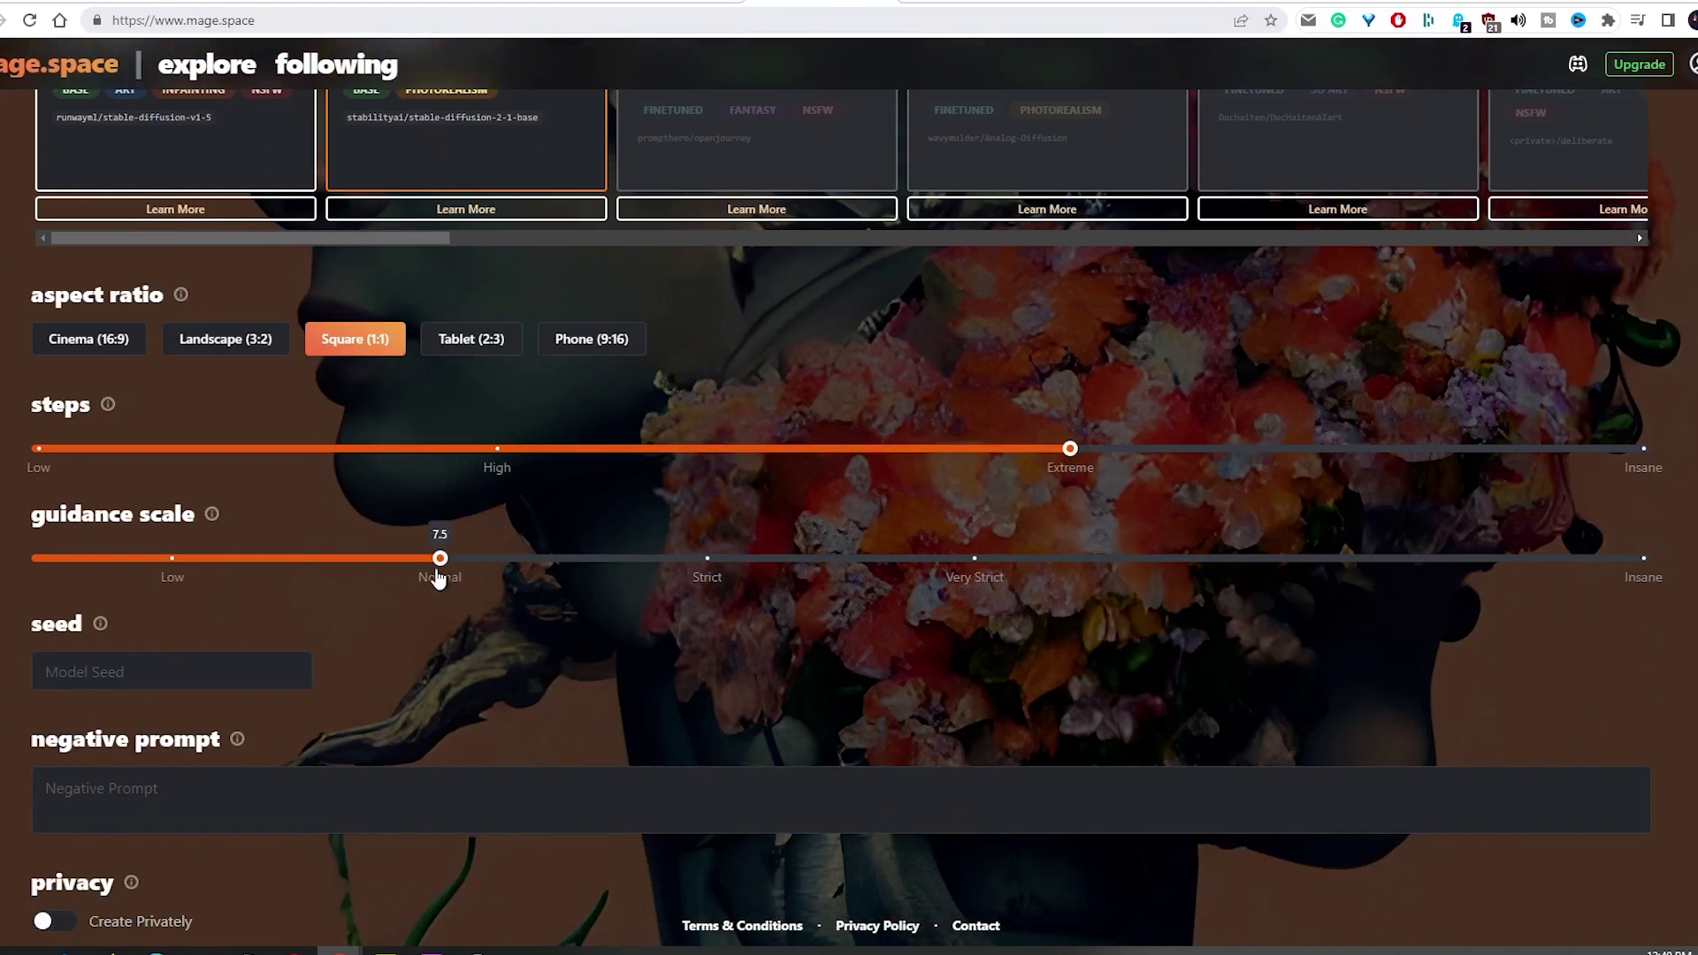
pyautogui.moveTo(440, 559); pyautogui.dragTo(708, 561)
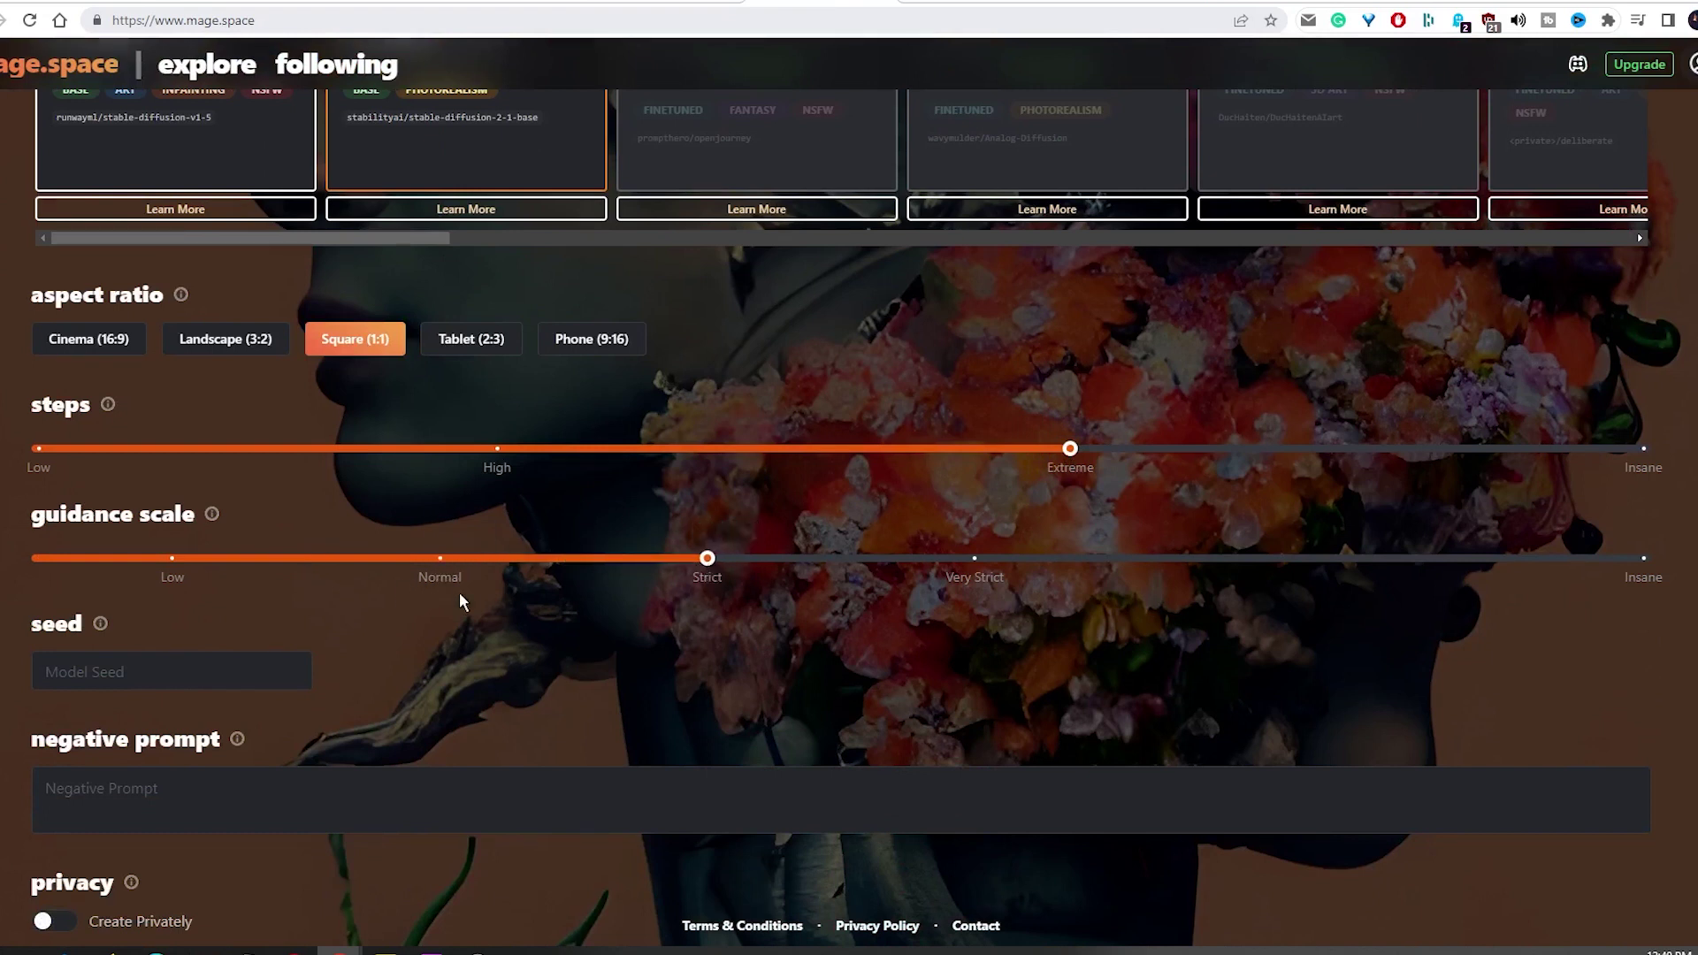
pyautogui.scroll(-1, 459, 592)
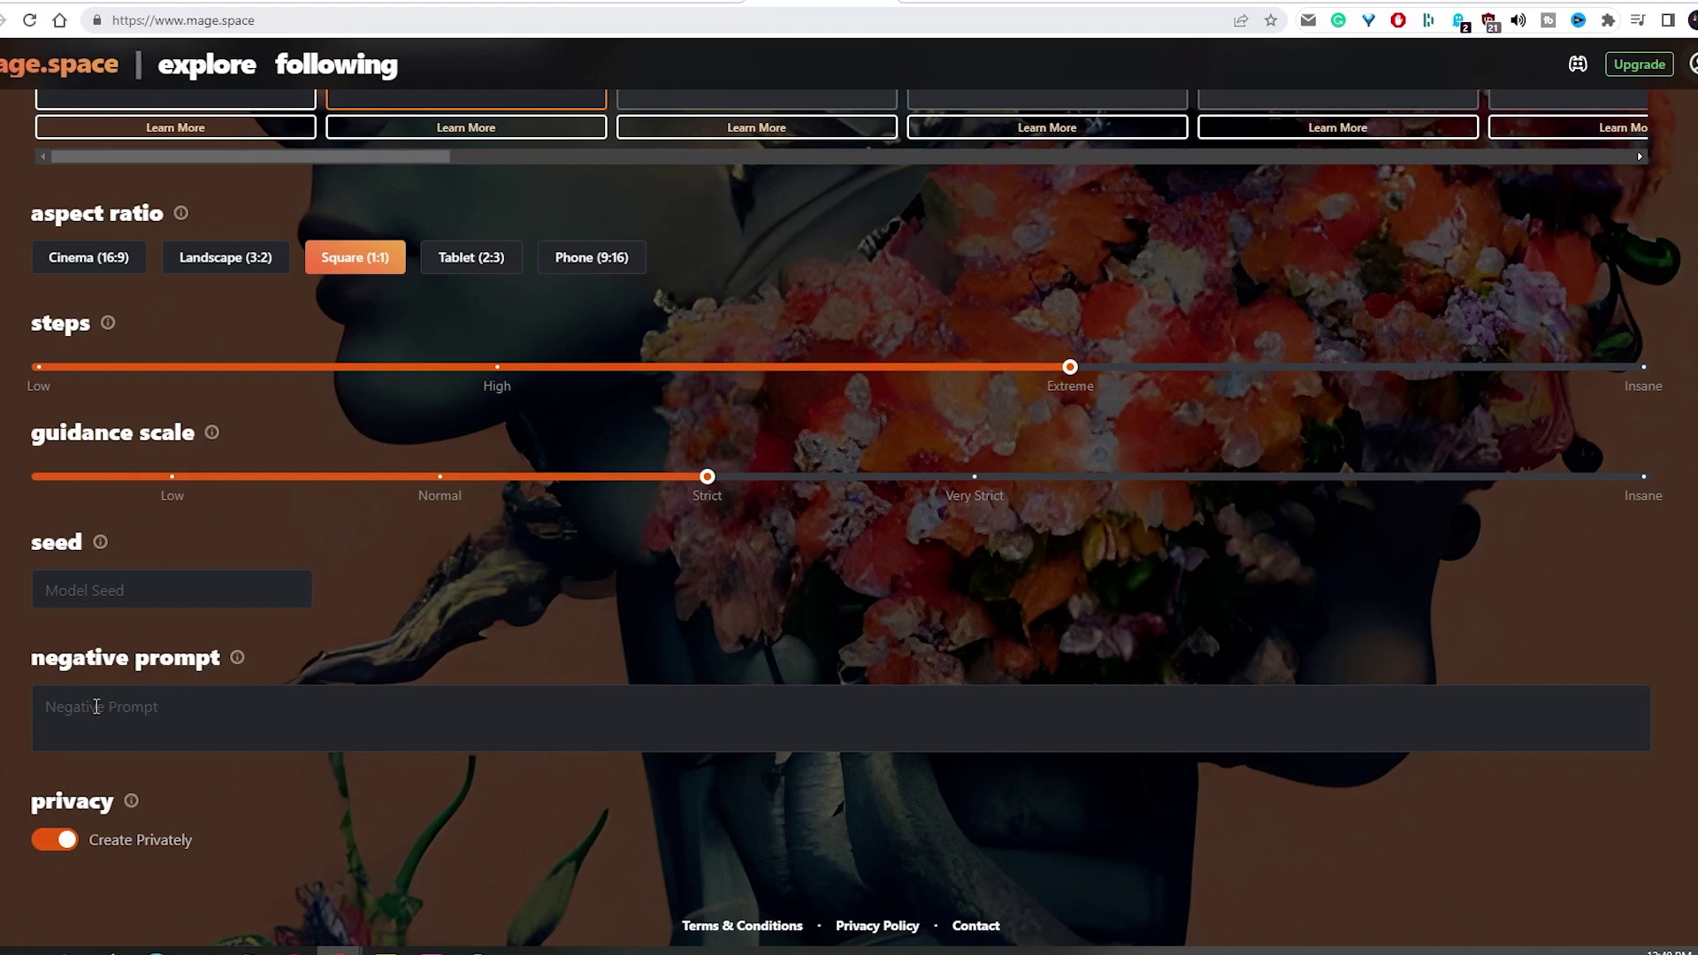
# Step: Enter 'sun, trees' as the negative prompt
pyautogui.click(97, 706)
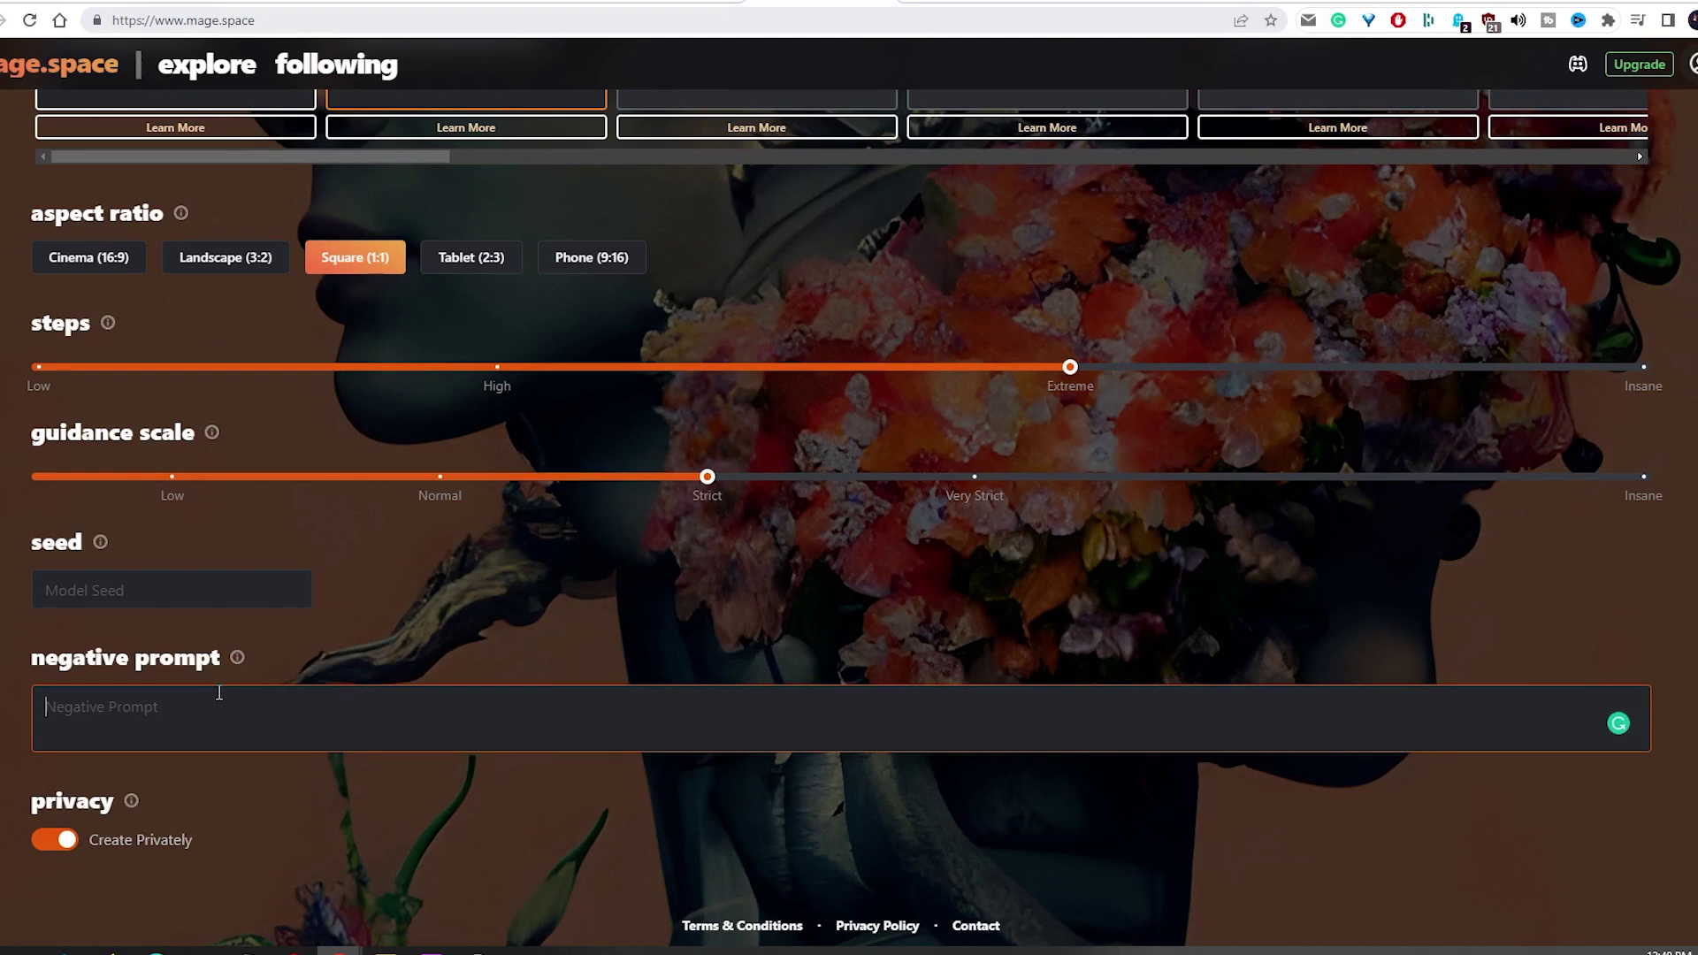
pyautogui.write('sun, trees')
# Step: Paste the biomechanical-forest thunderstorm description into the prompt and generate the image
pyautogui.click(560, 615)
pyautogui.scroll(7, 560, 610)
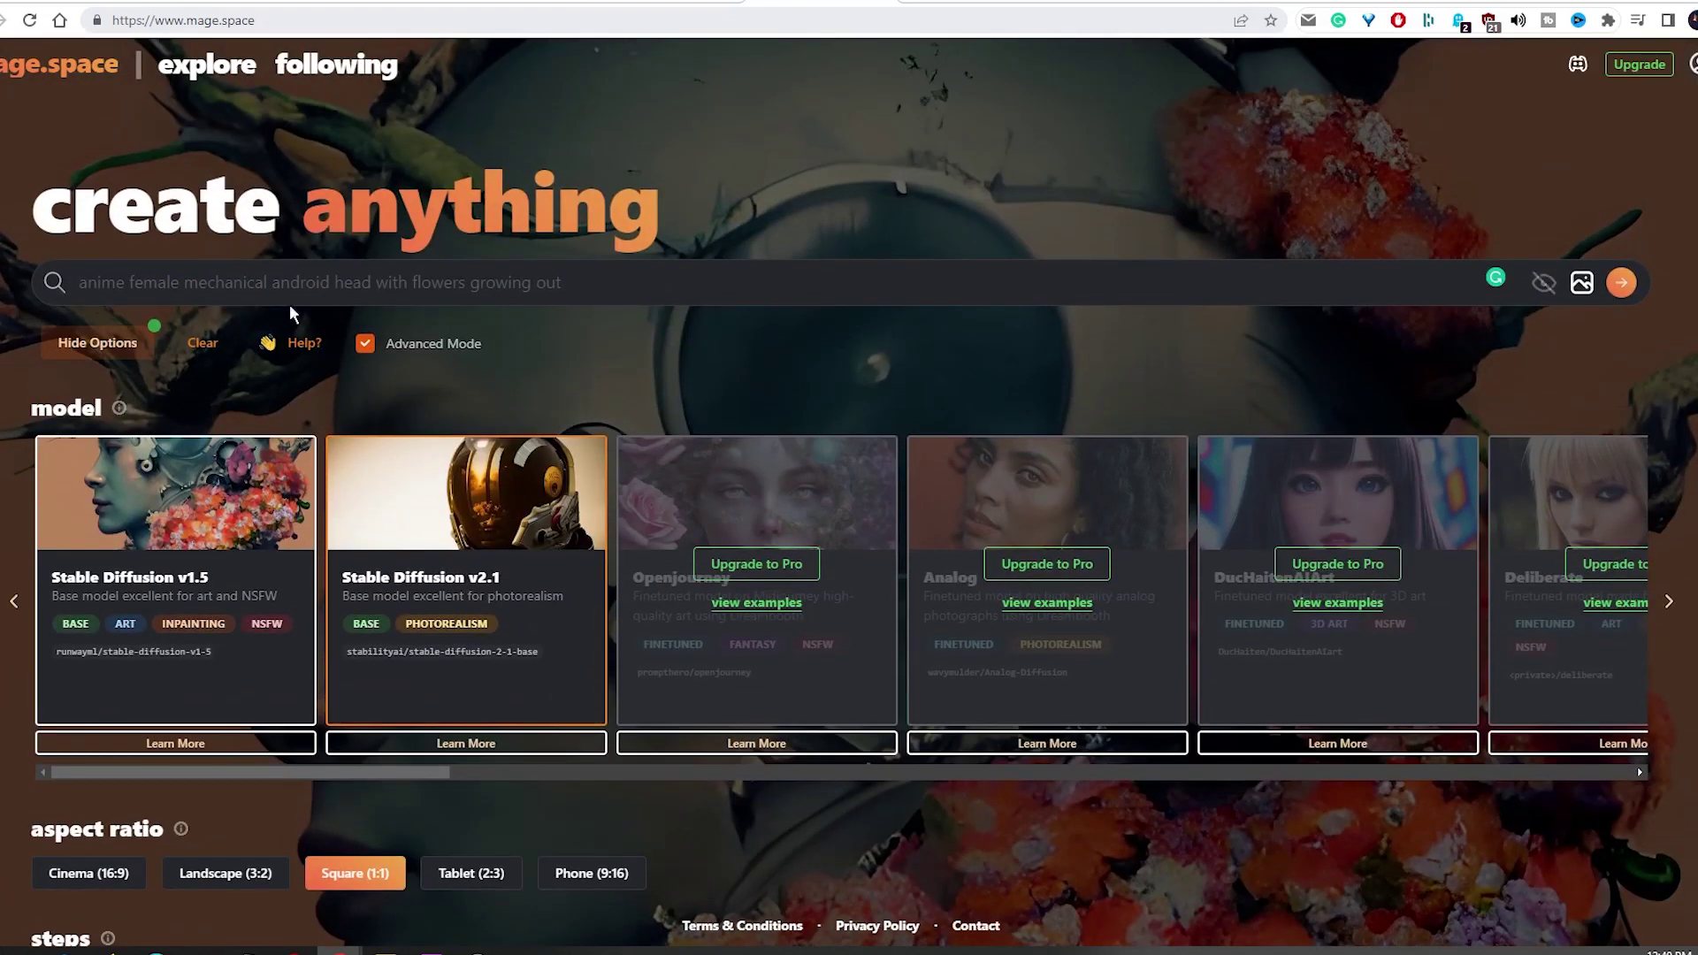
pyautogui.click(267, 286)
pyautogui.rightClick(267, 286)
pyautogui.click(319, 431)
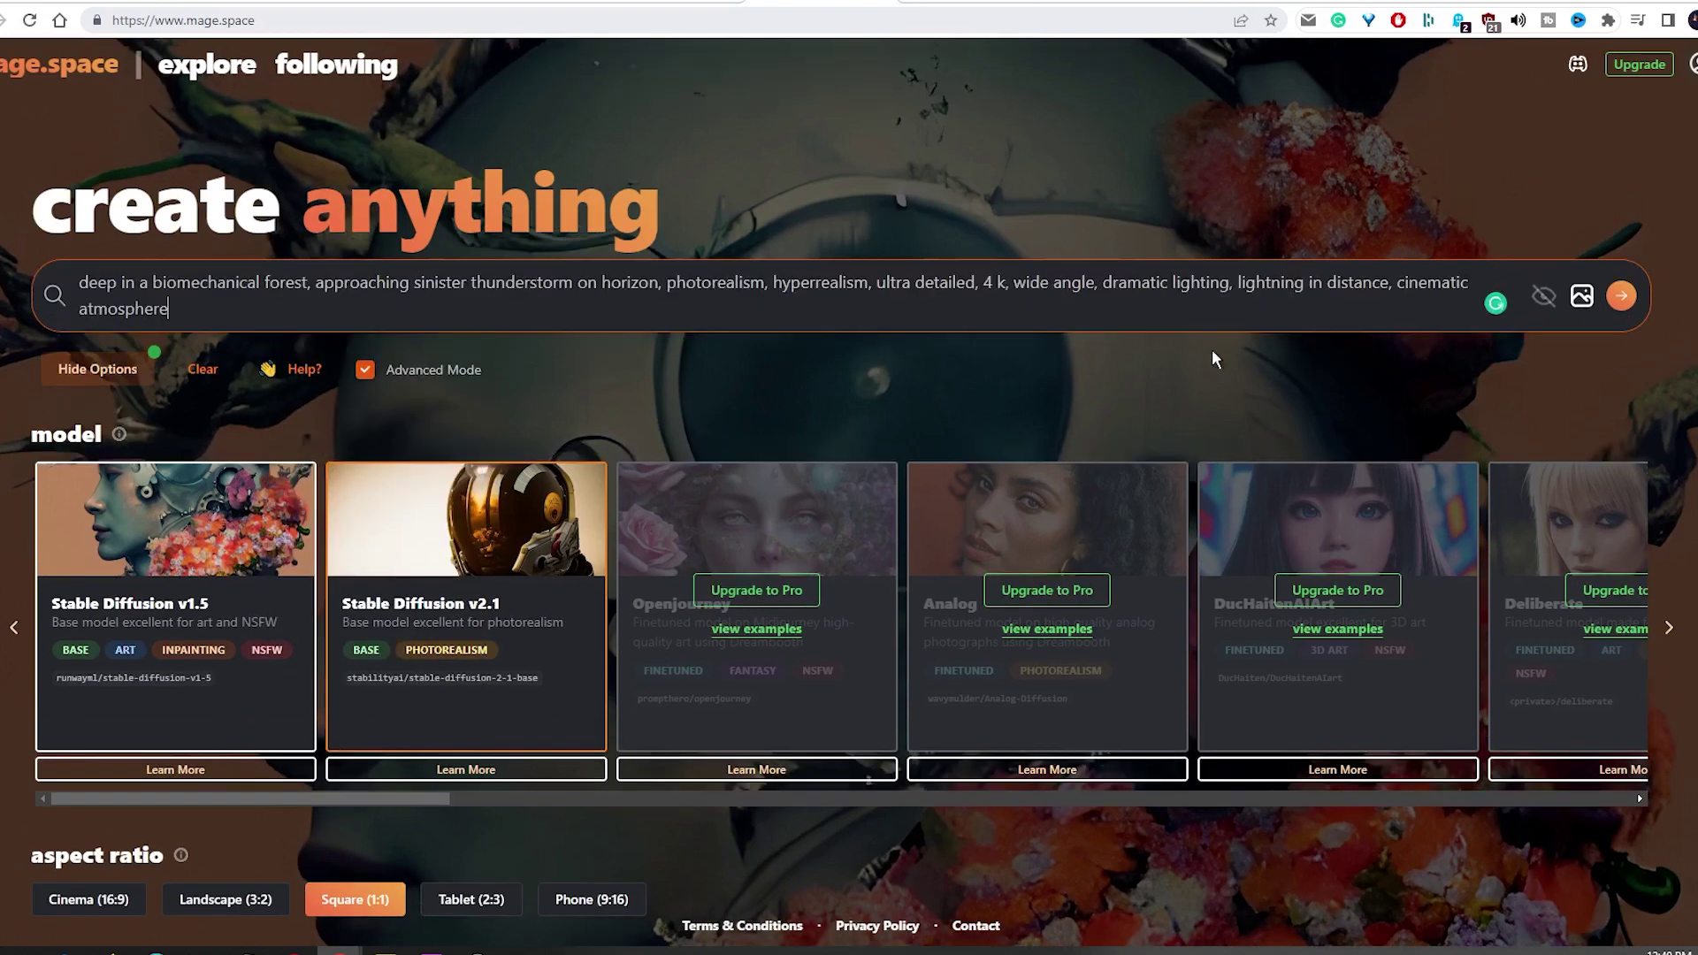
pyautogui.click(1621, 297)
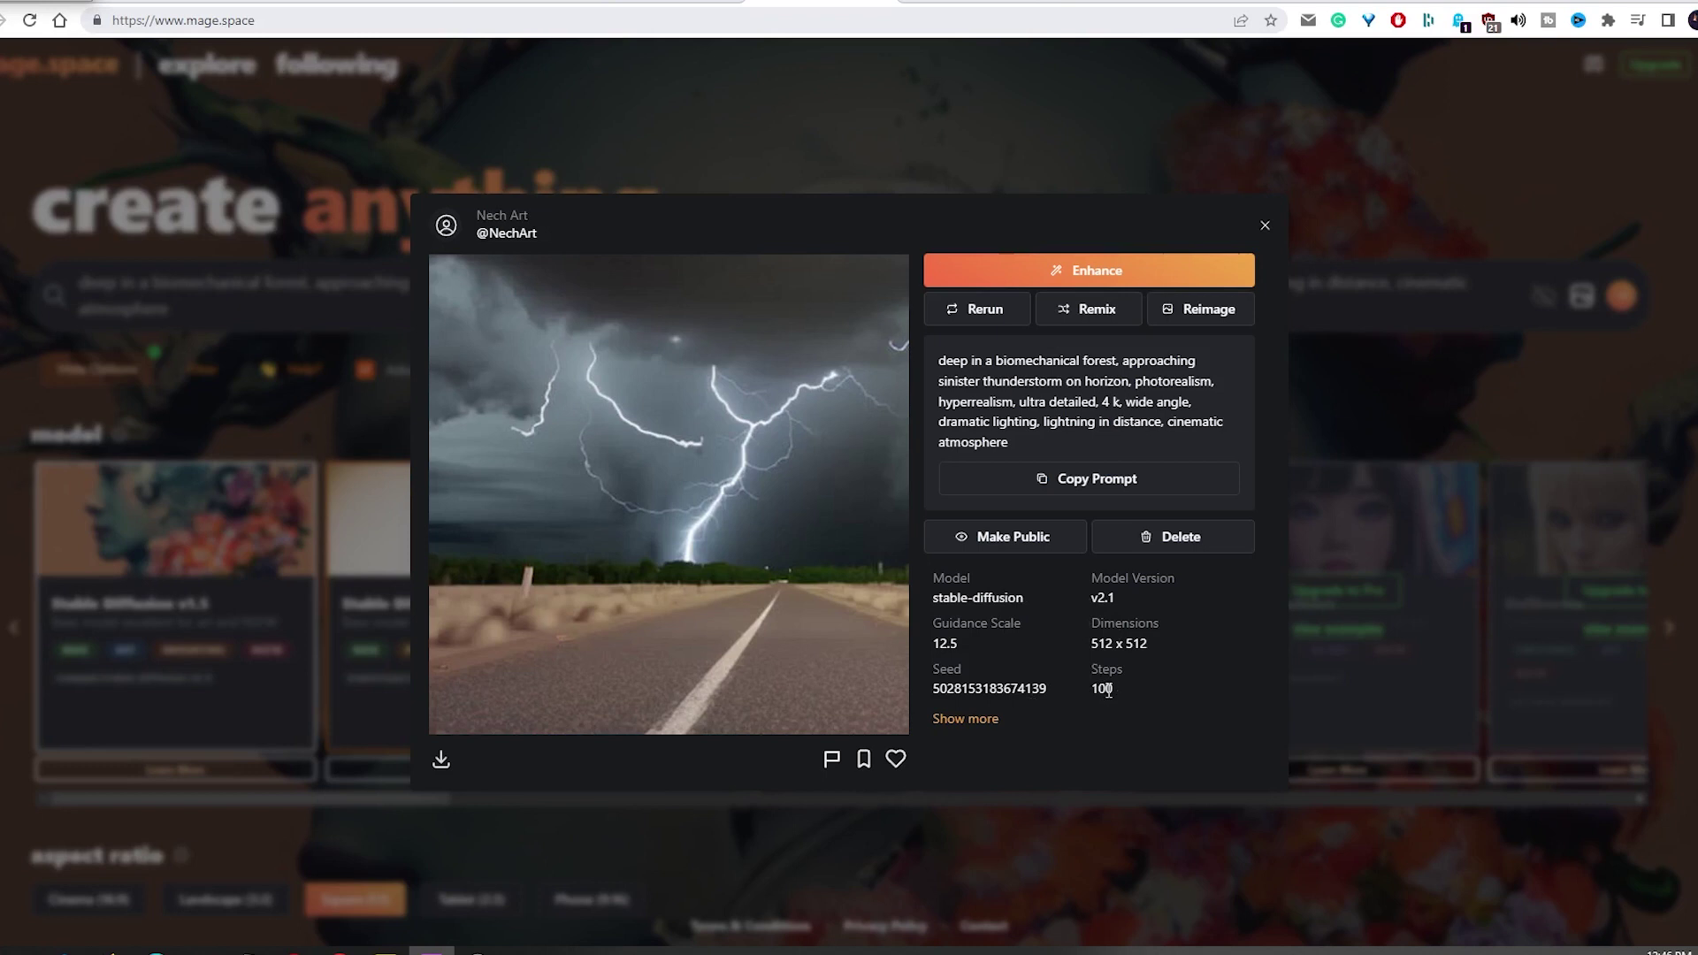
pyautogui.click(972, 718)
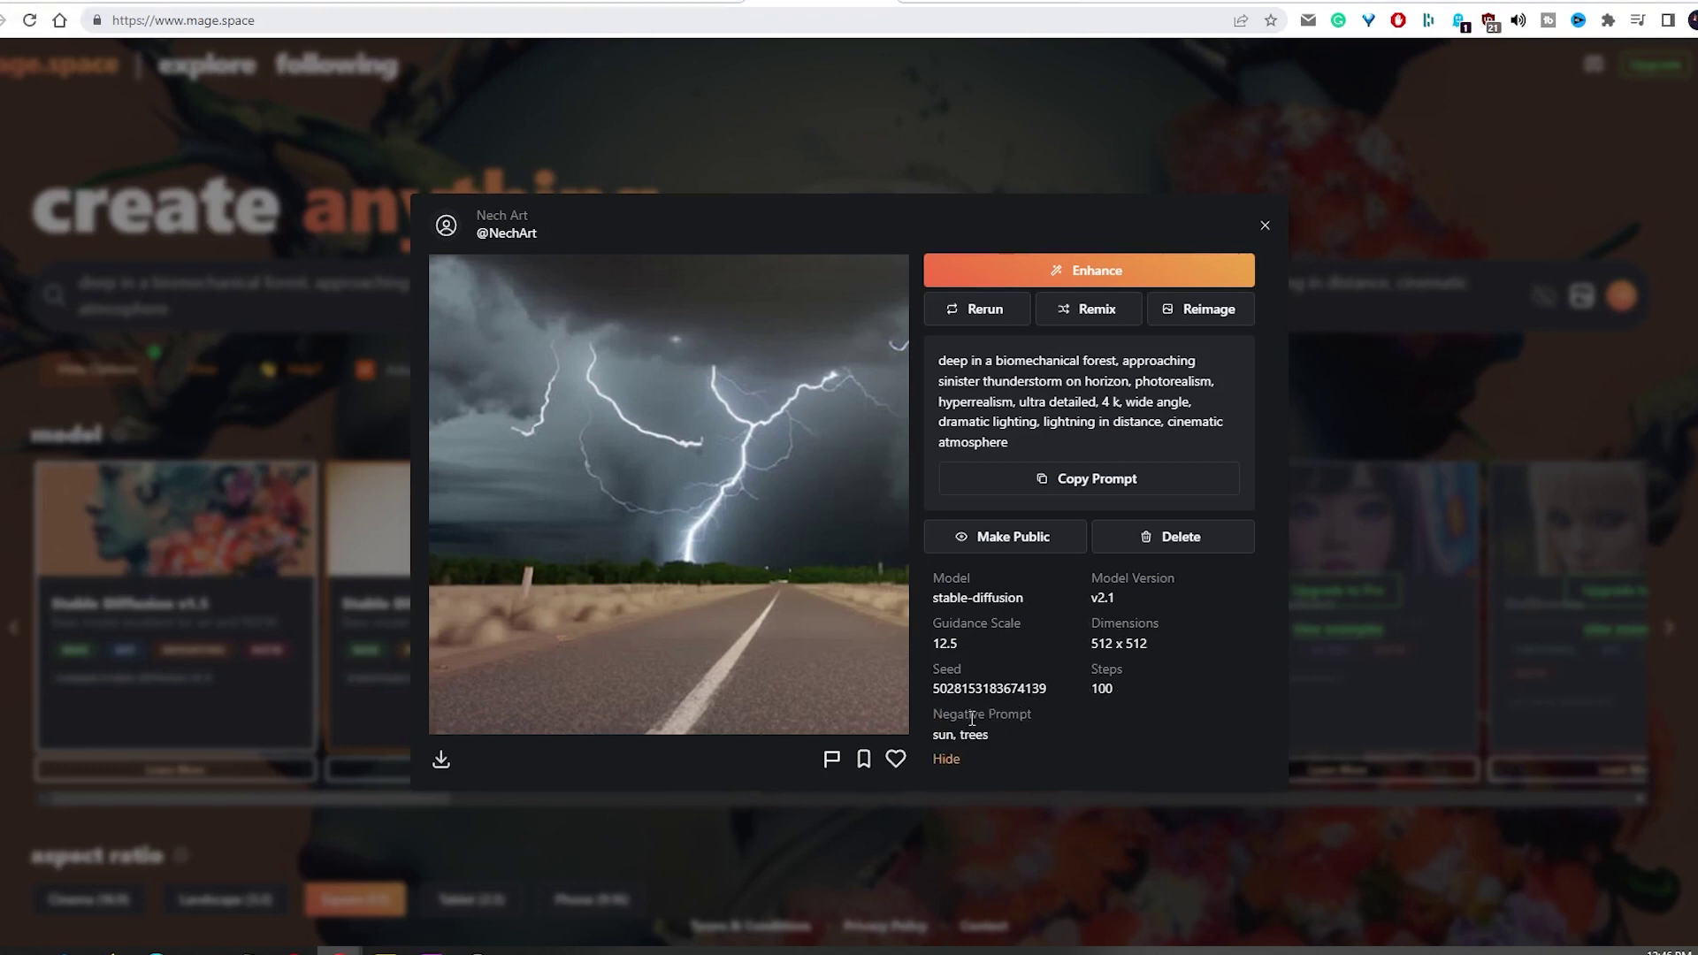
pyautogui.click(944, 759)
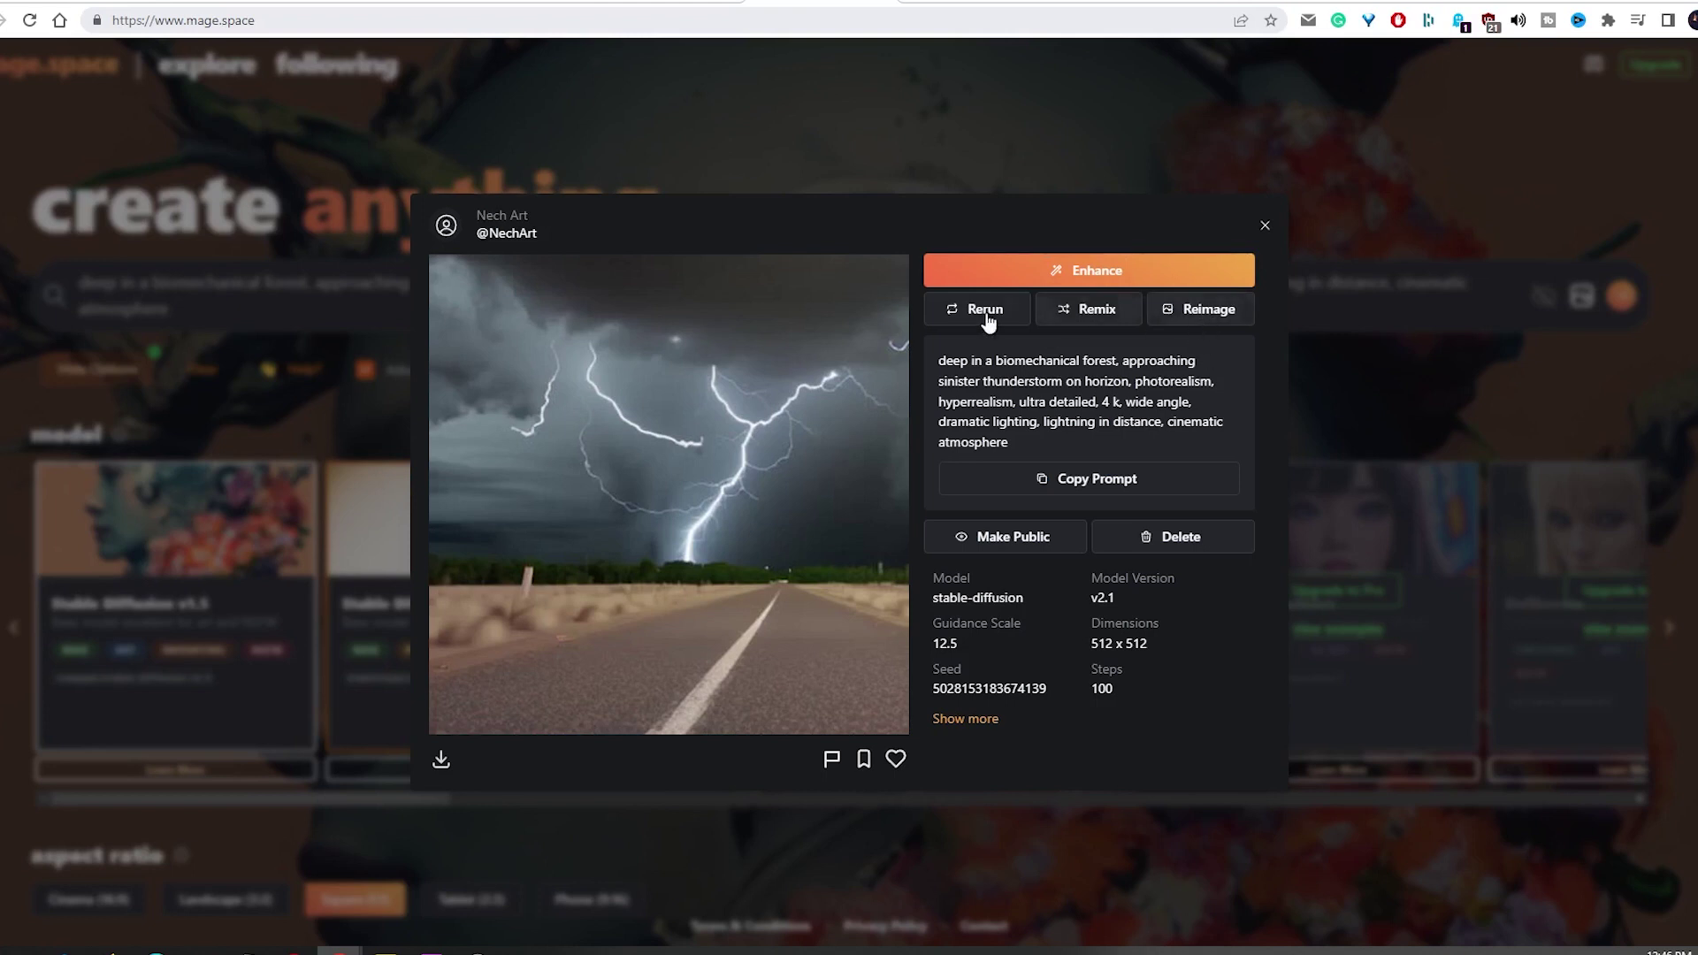
# Step: Send the storm image via Reimage into the image-to-image dialog
pyautogui.click(1195, 320)
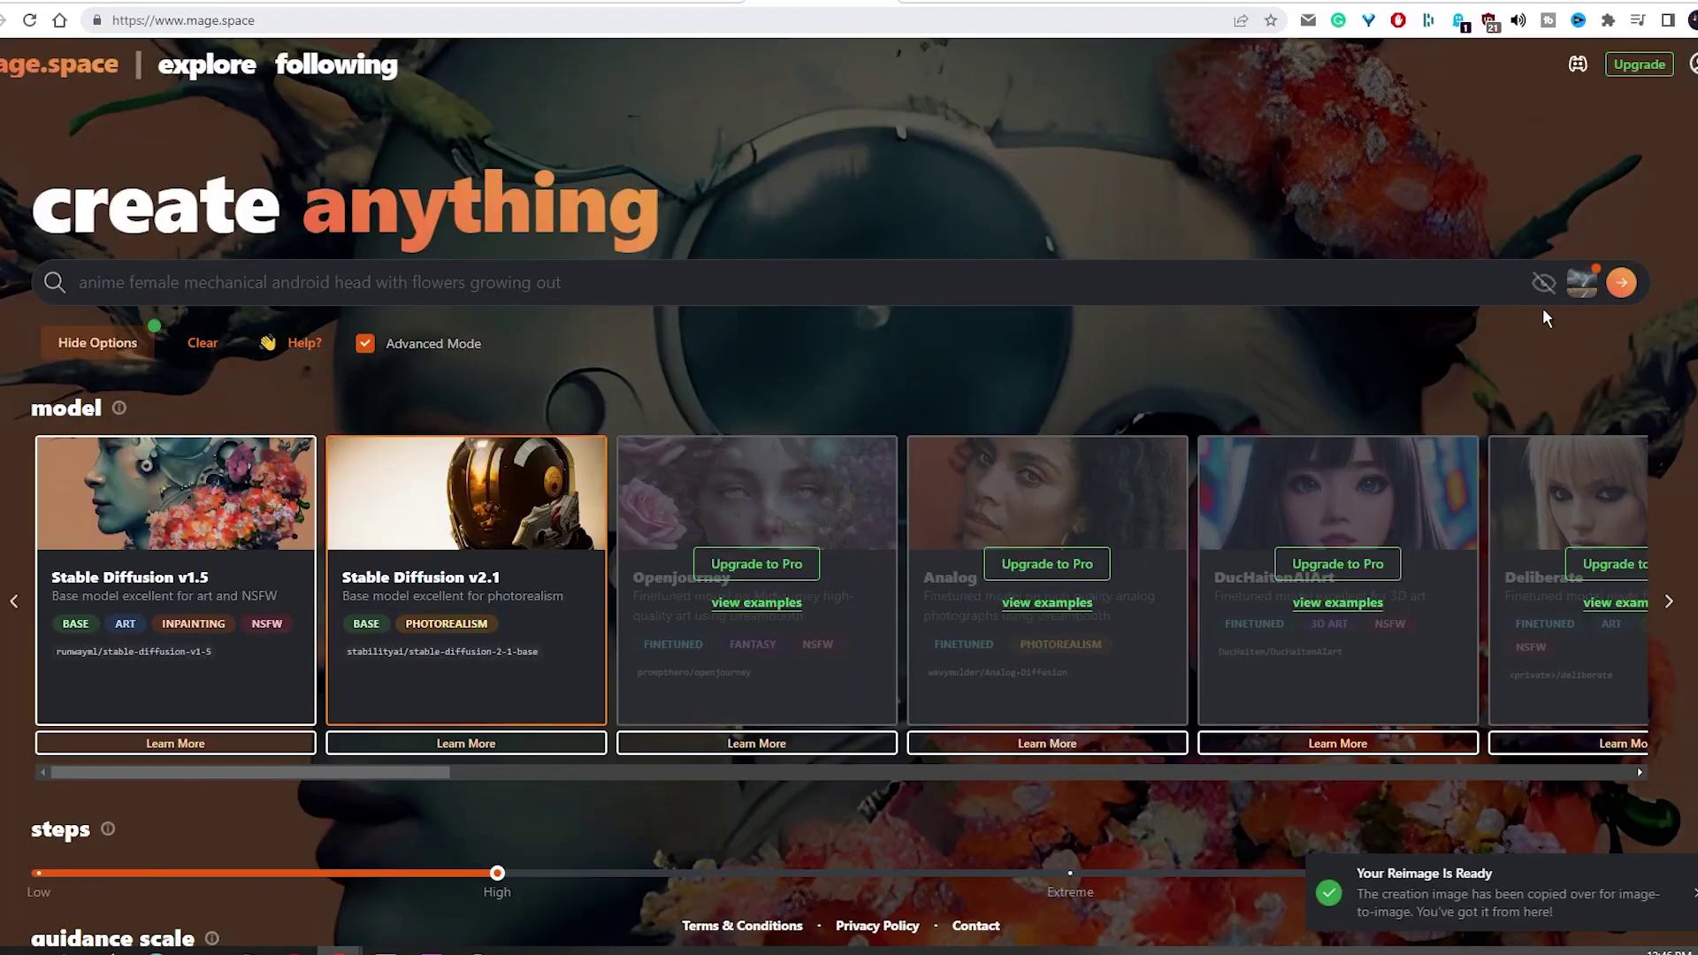
pyautogui.moveTo(1579, 289)
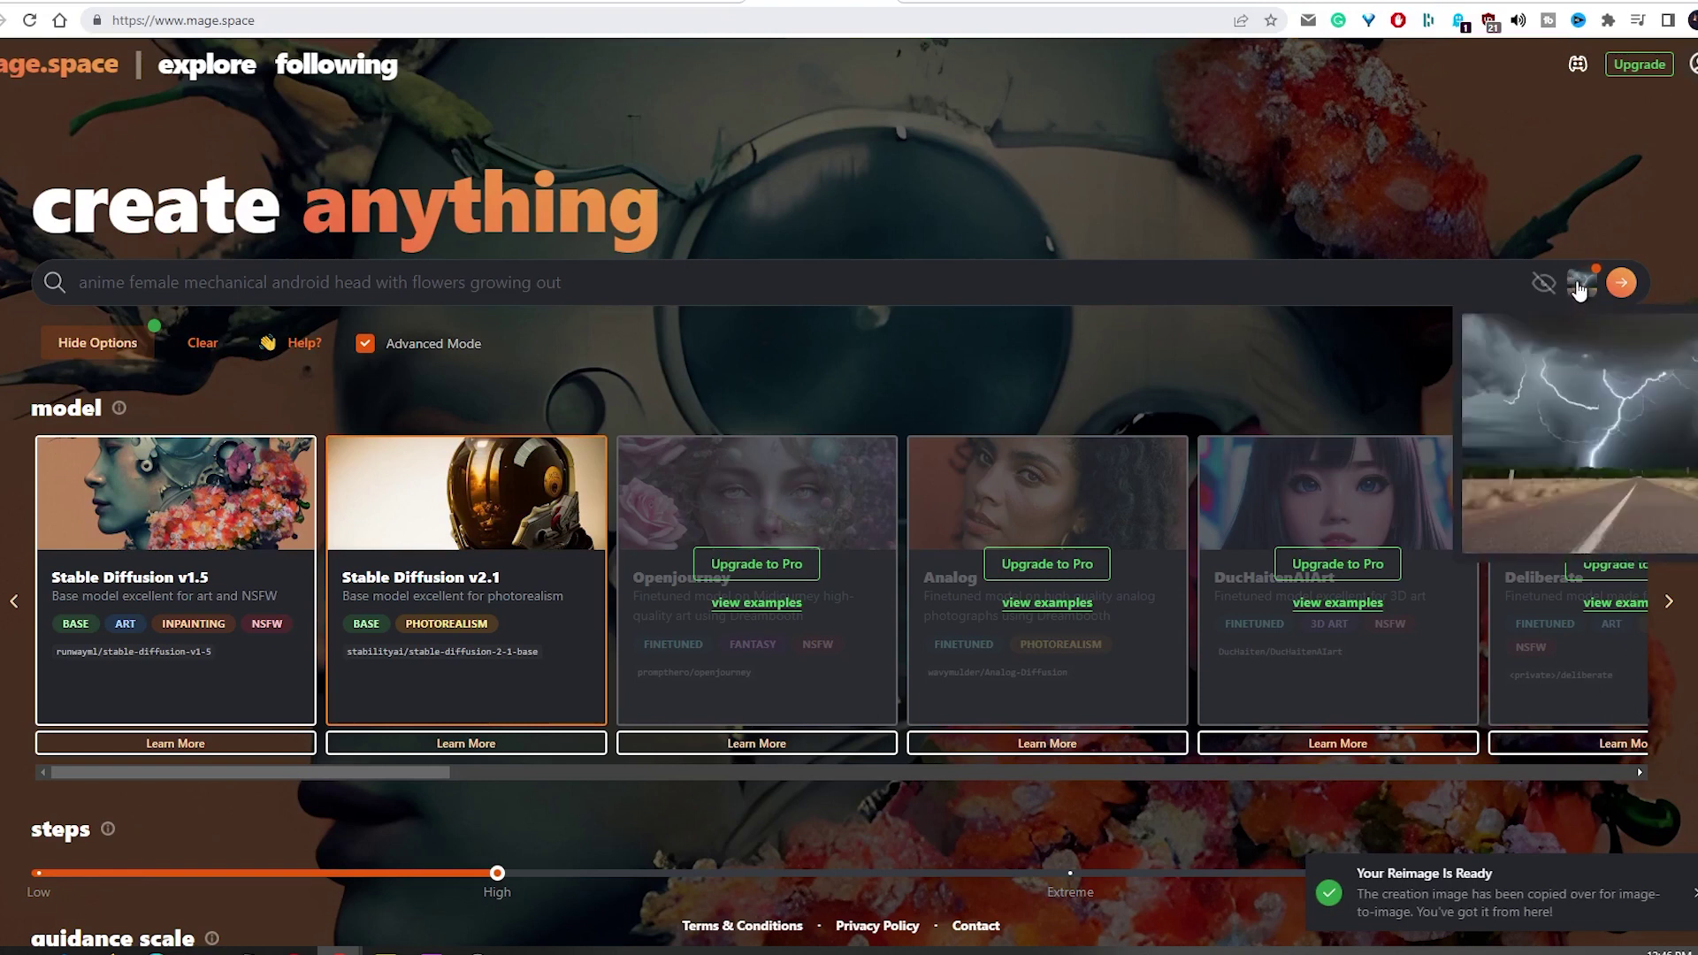
pyautogui.click(1580, 289)
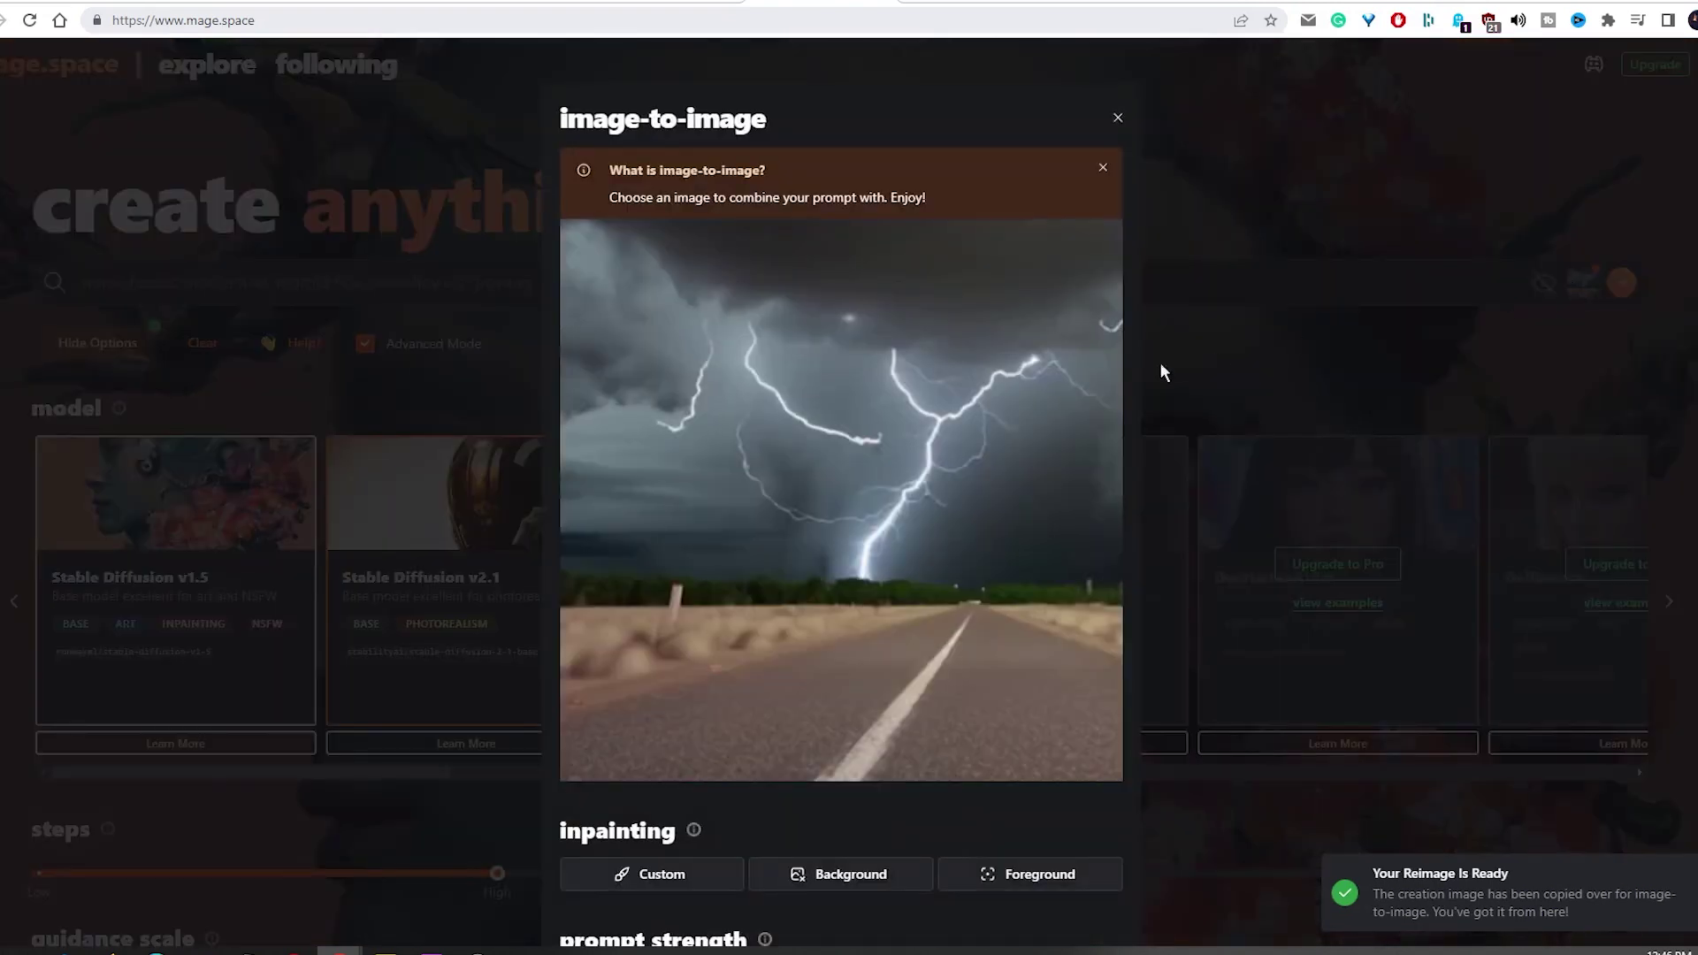
# Step: Look over the image-to-image options, then remove the storm image
pyautogui.scroll(-2, 906, 375)
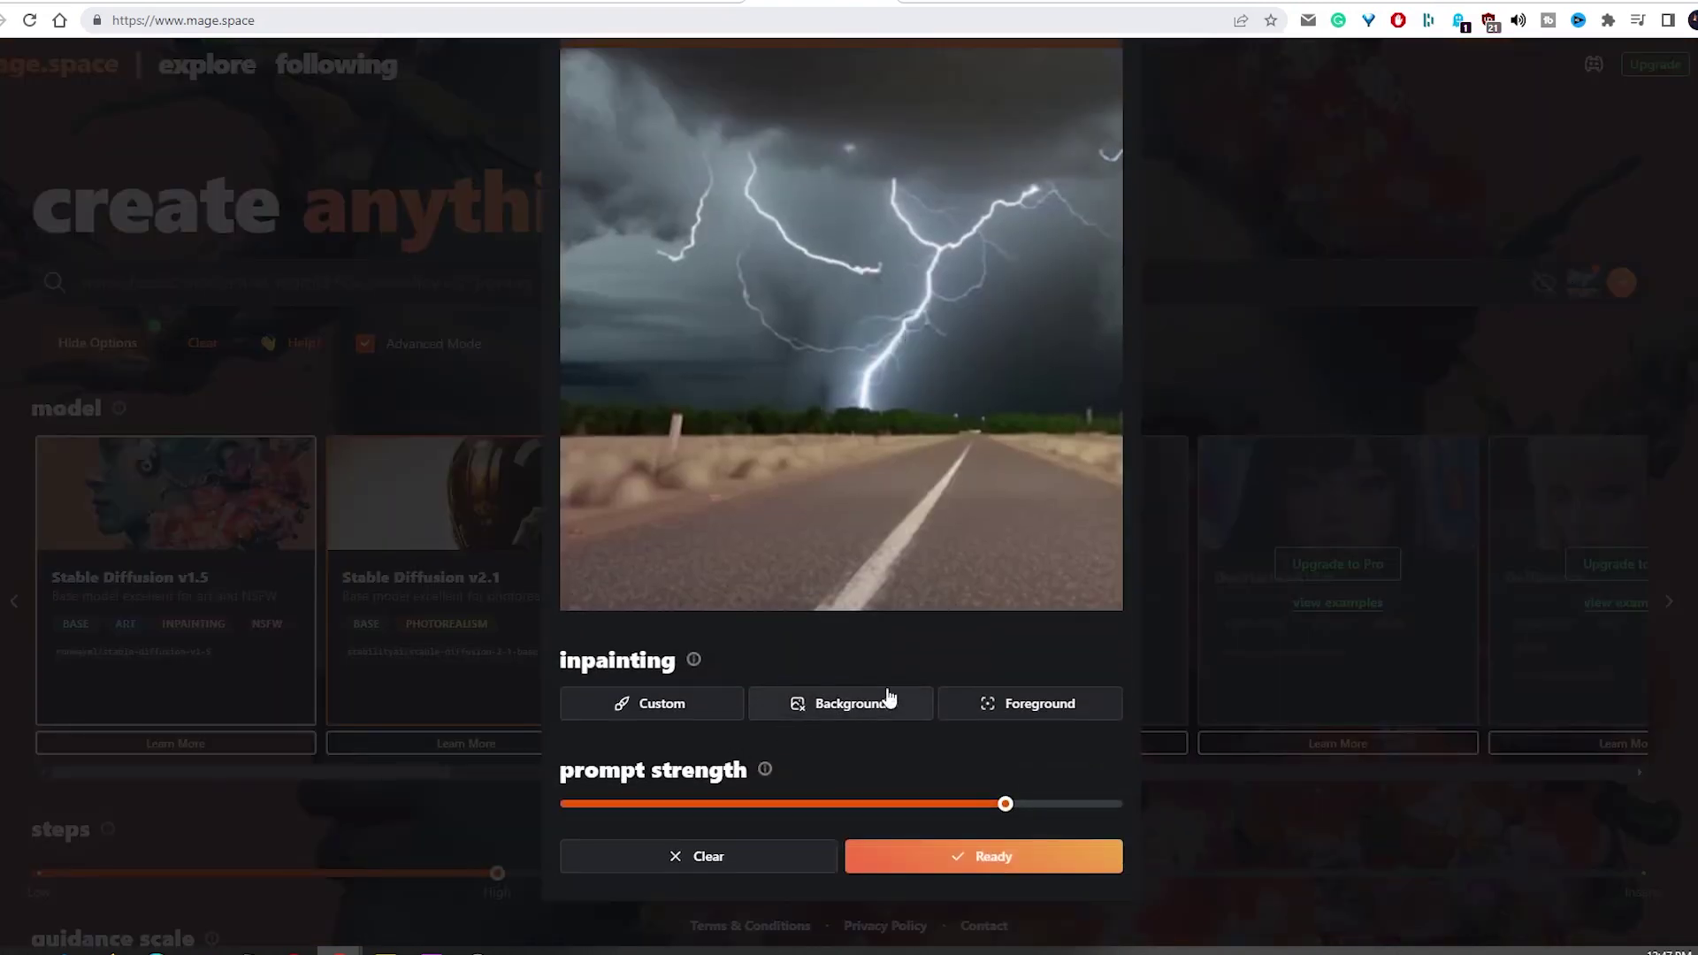
pyautogui.scroll(2, 938, 627)
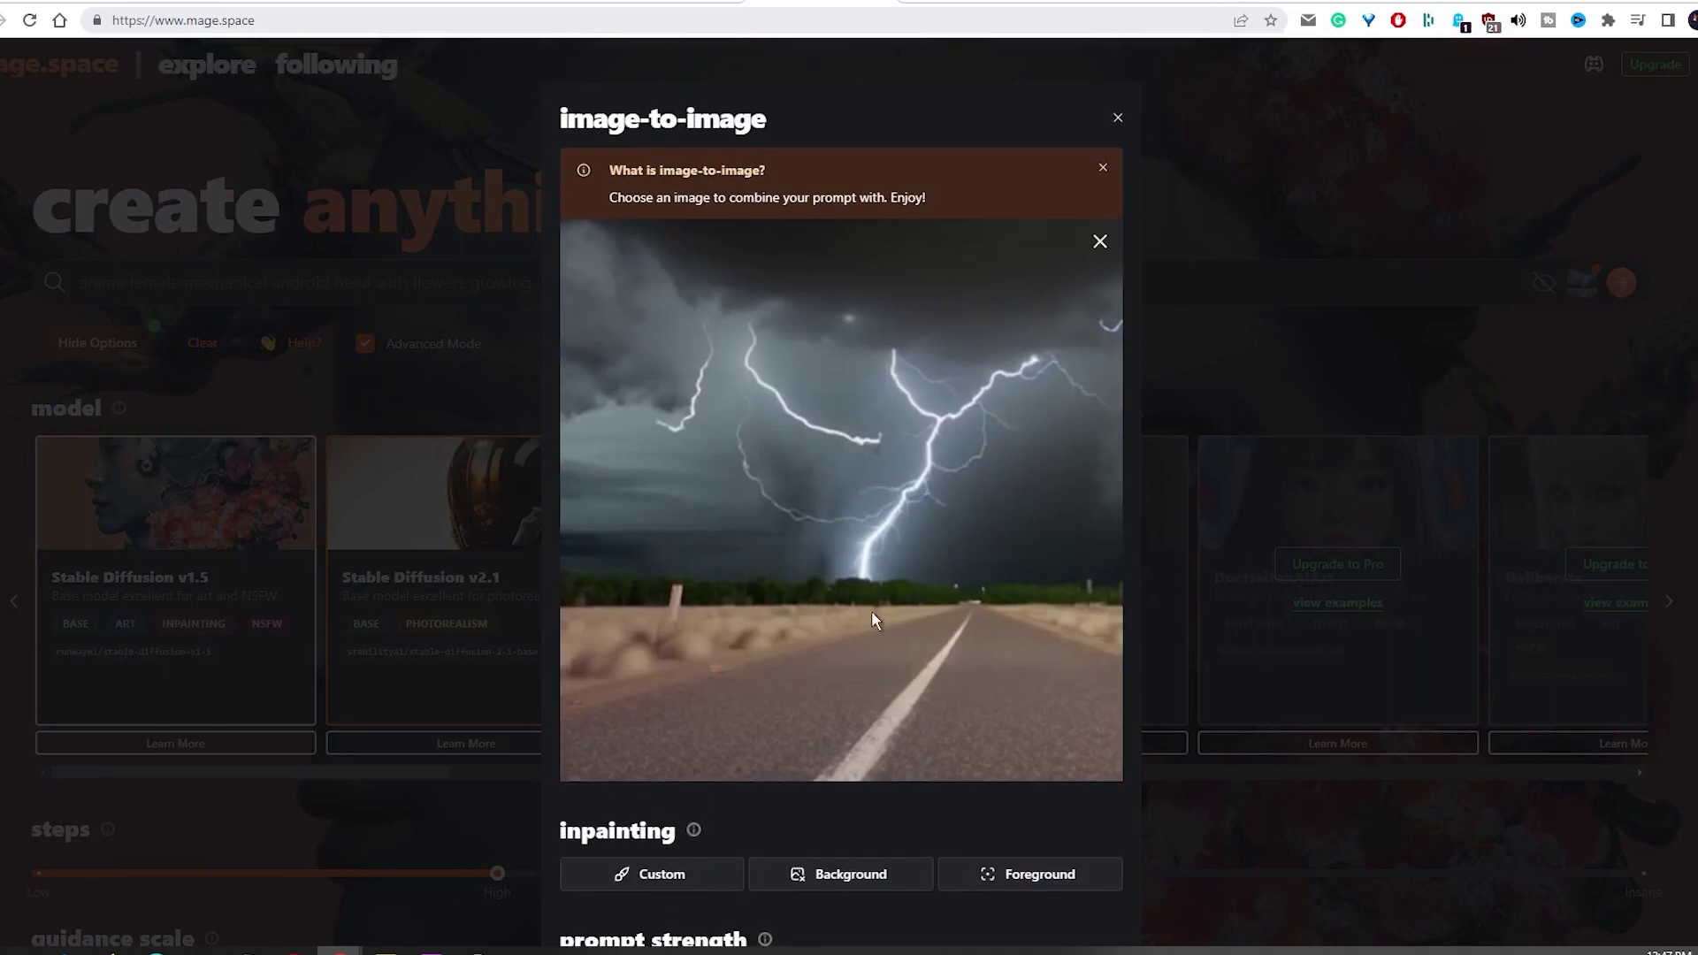
pyautogui.scroll(-2, 888, 606)
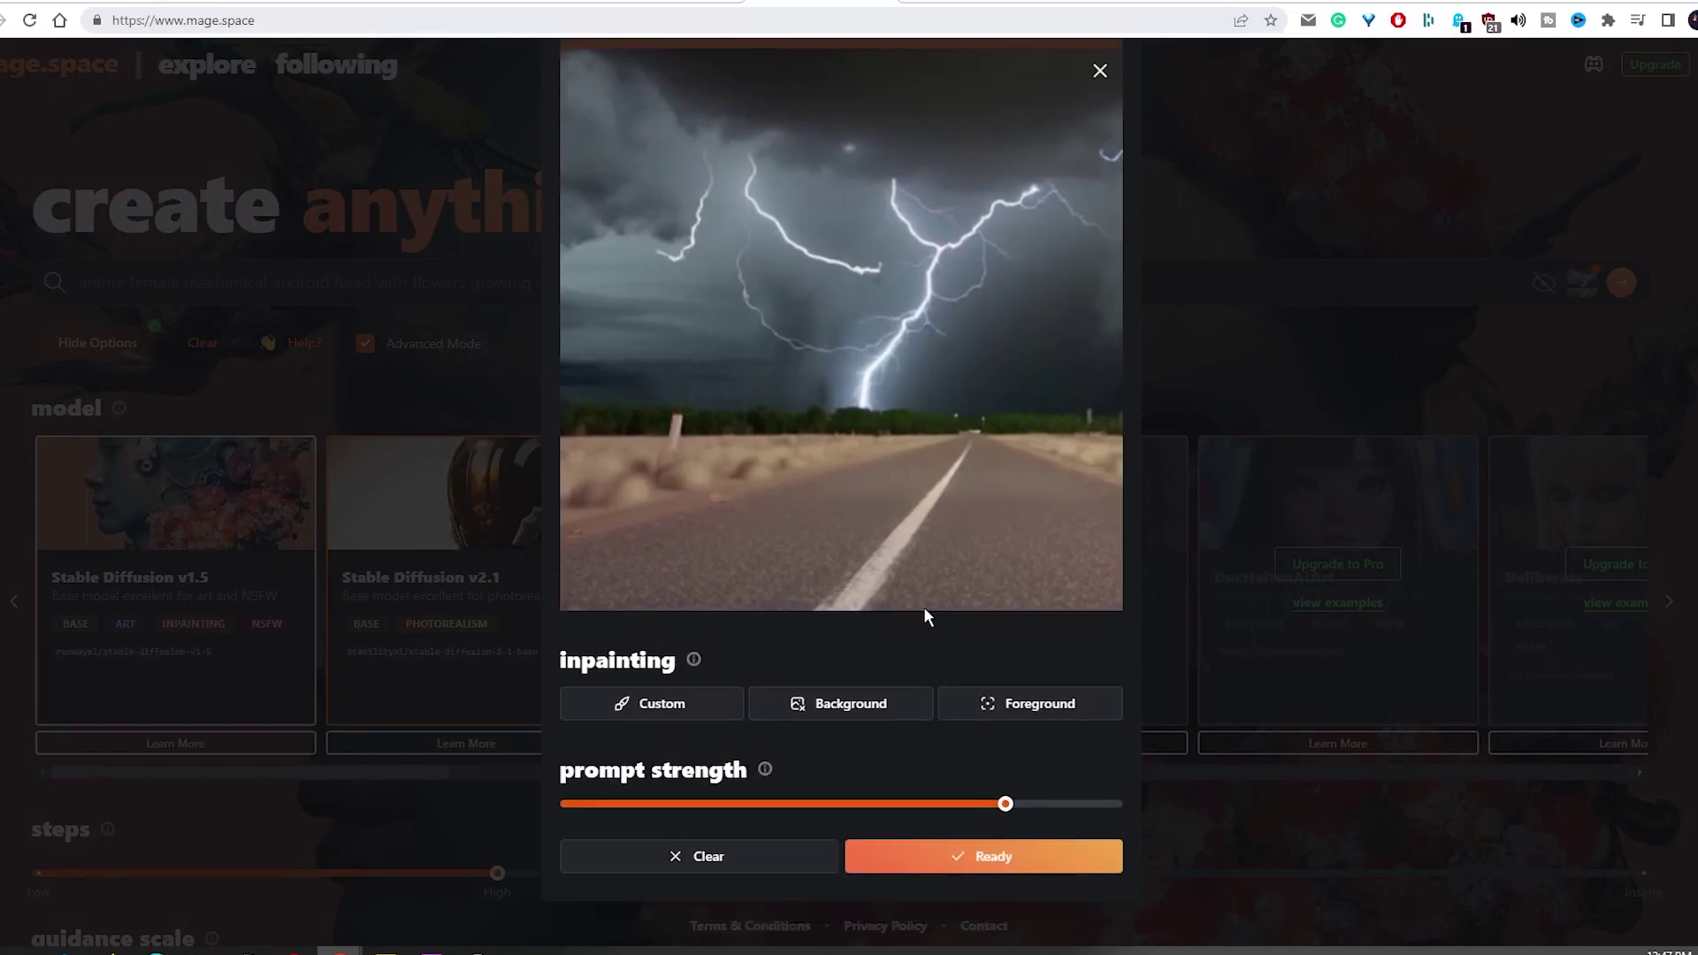
pyautogui.scroll(1, 925, 612)
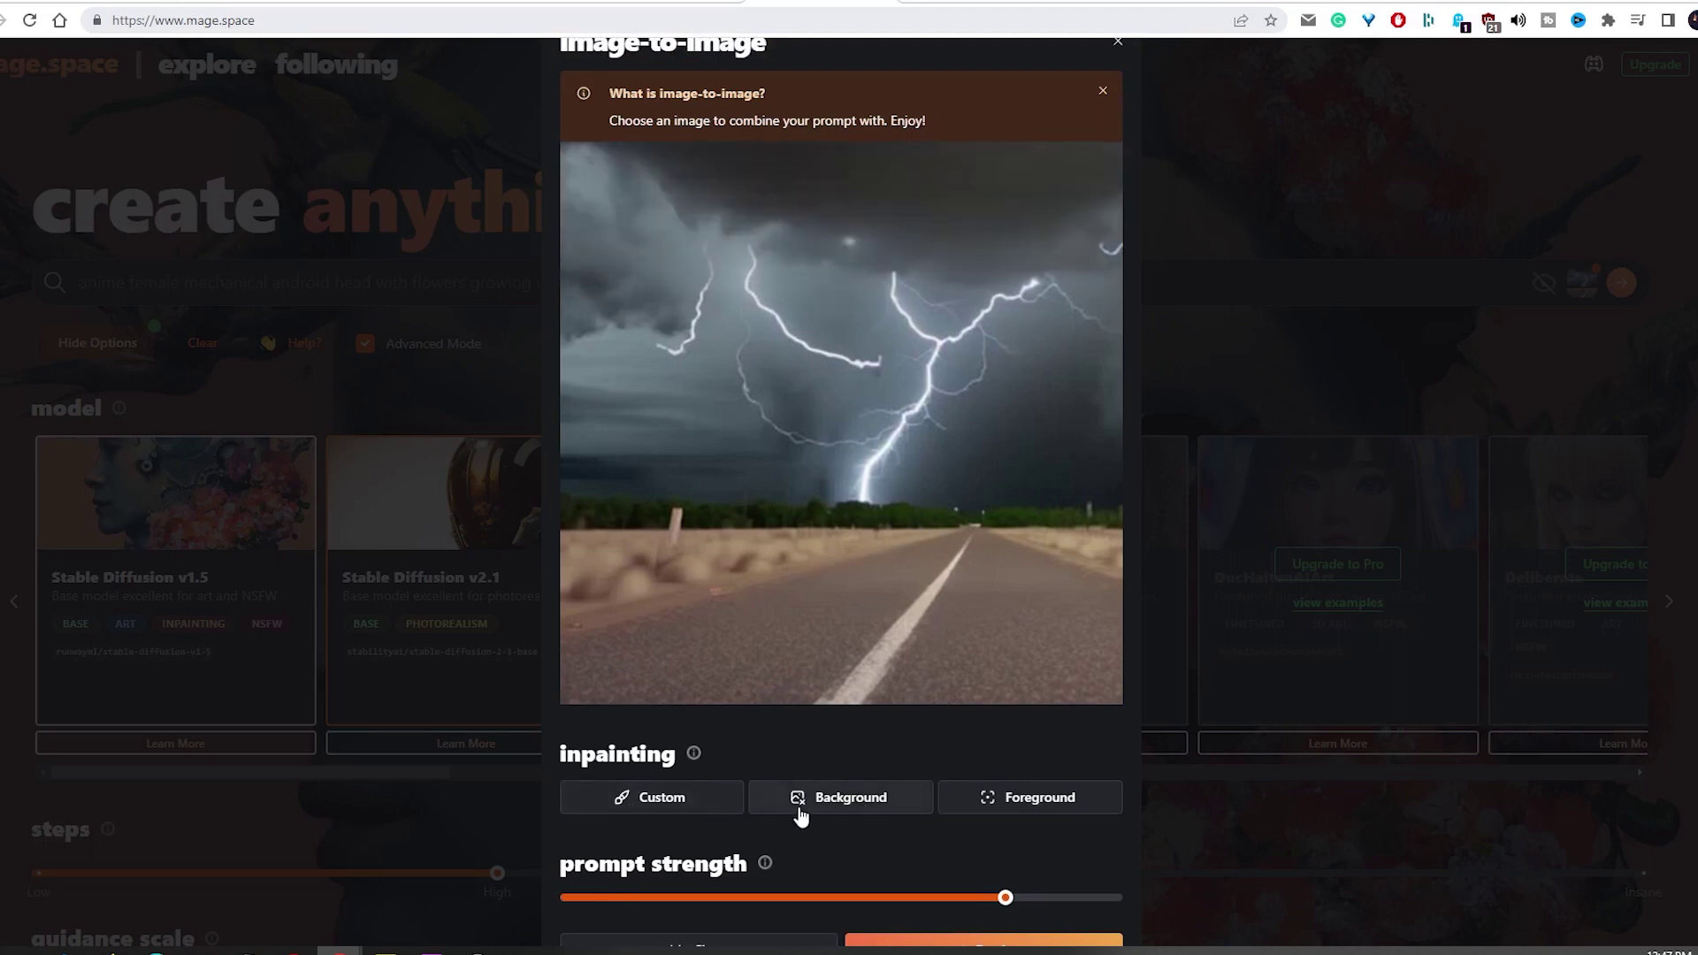
pyautogui.scroll(-1, 964, 645)
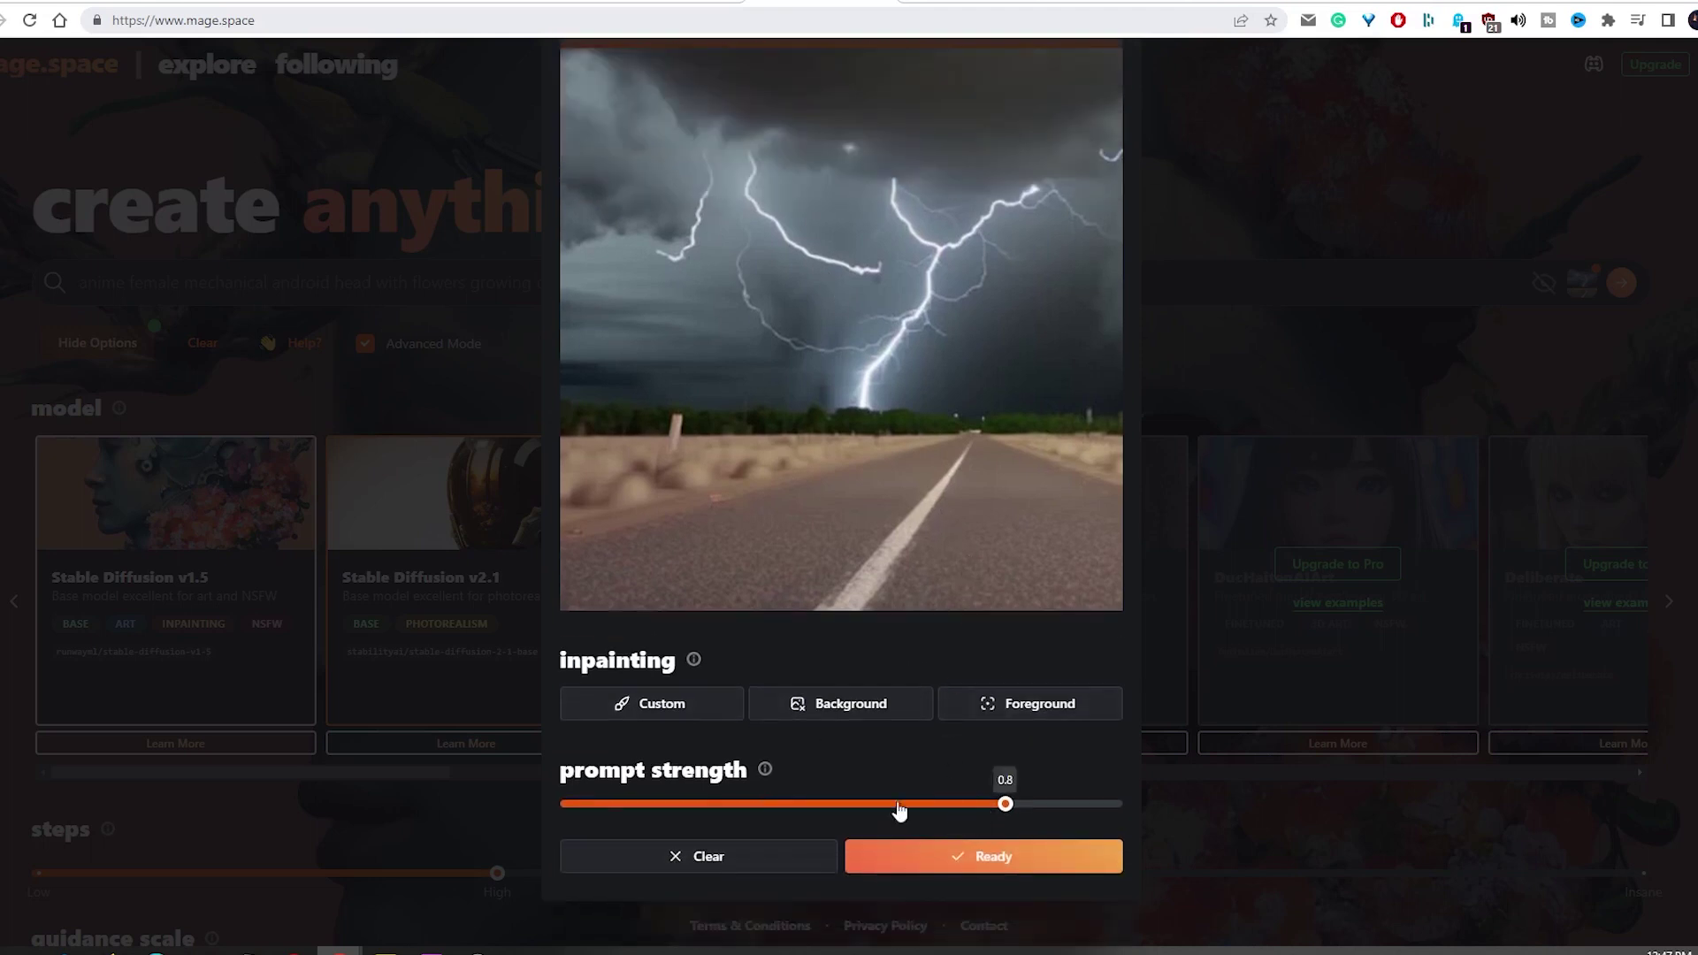
pyautogui.scroll(1, 796, 760)
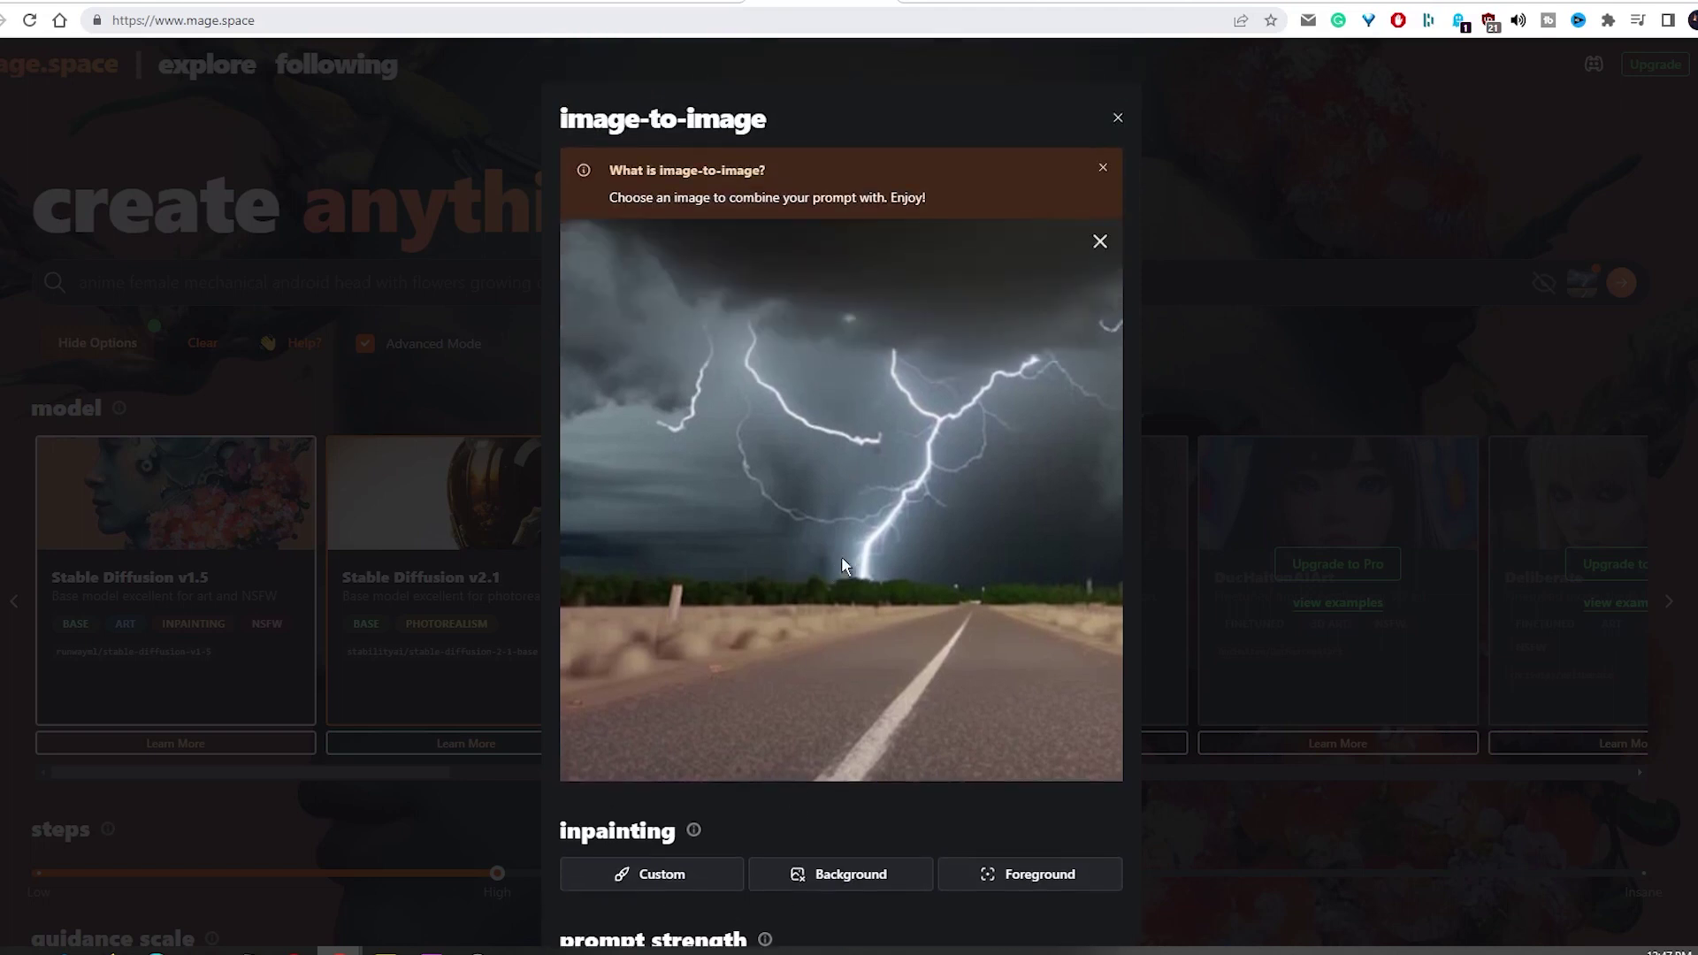
pyautogui.scroll(-2, 841, 556)
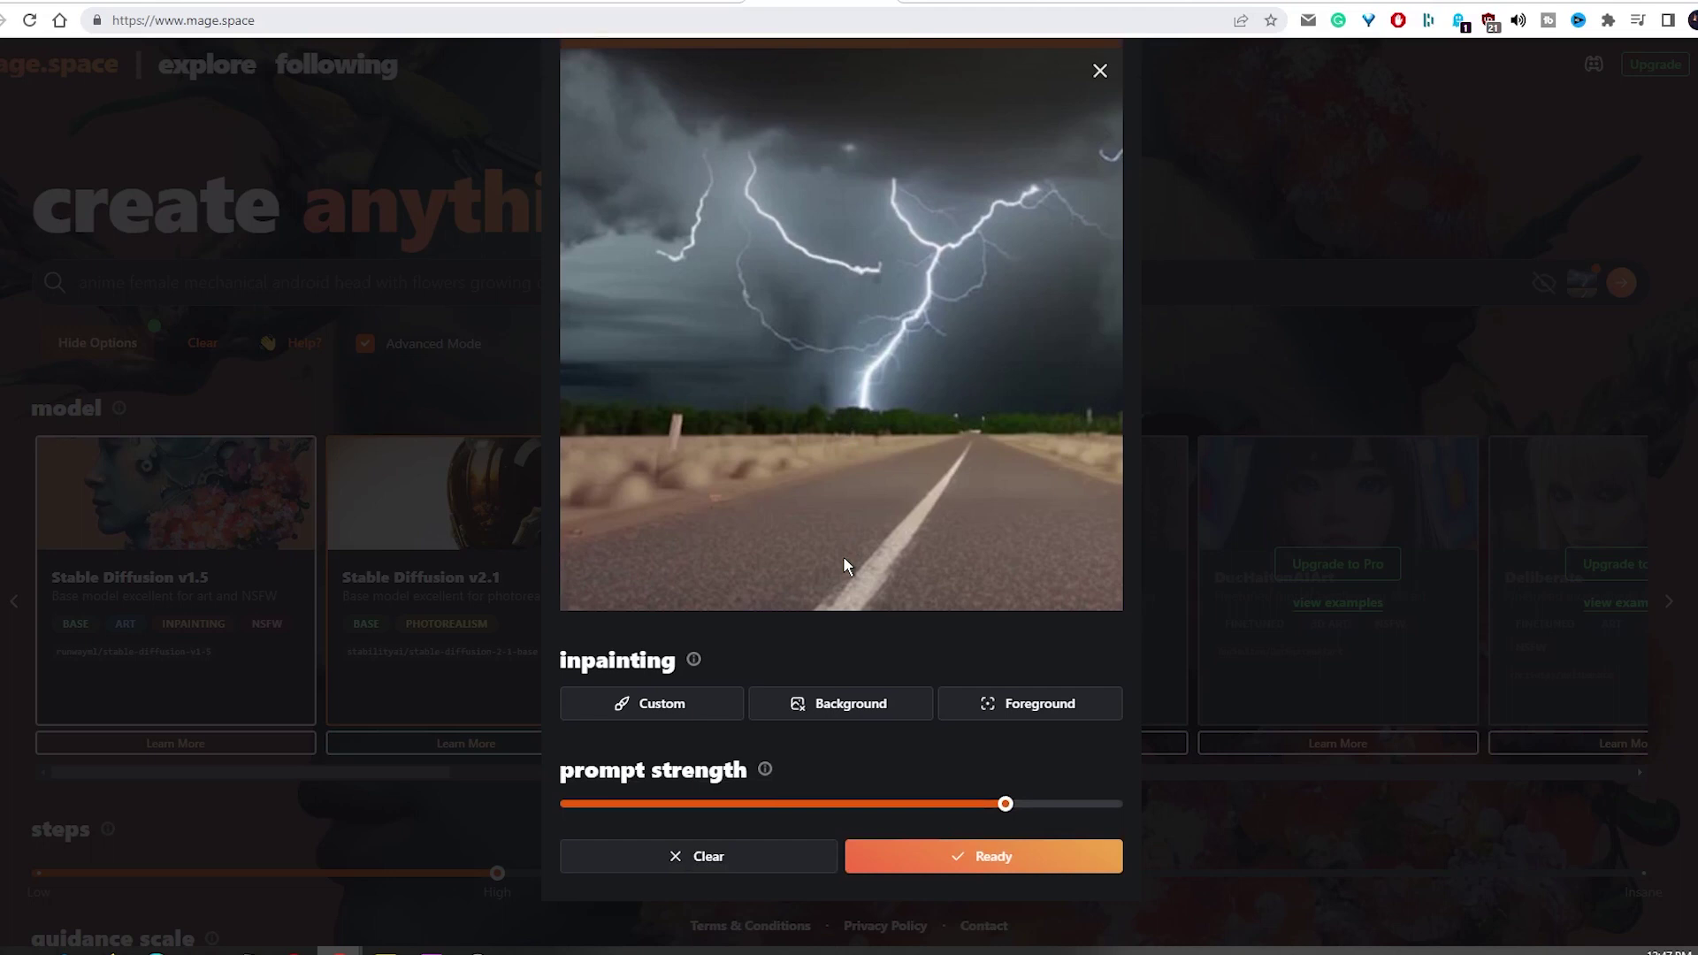
pyautogui.click(1099, 71)
# Step: Close the image-to-image dialog and page the model carousel on to Disney Pixar, SynthwavePunk and Pixel Scenery
pyautogui.click(1124, 186)
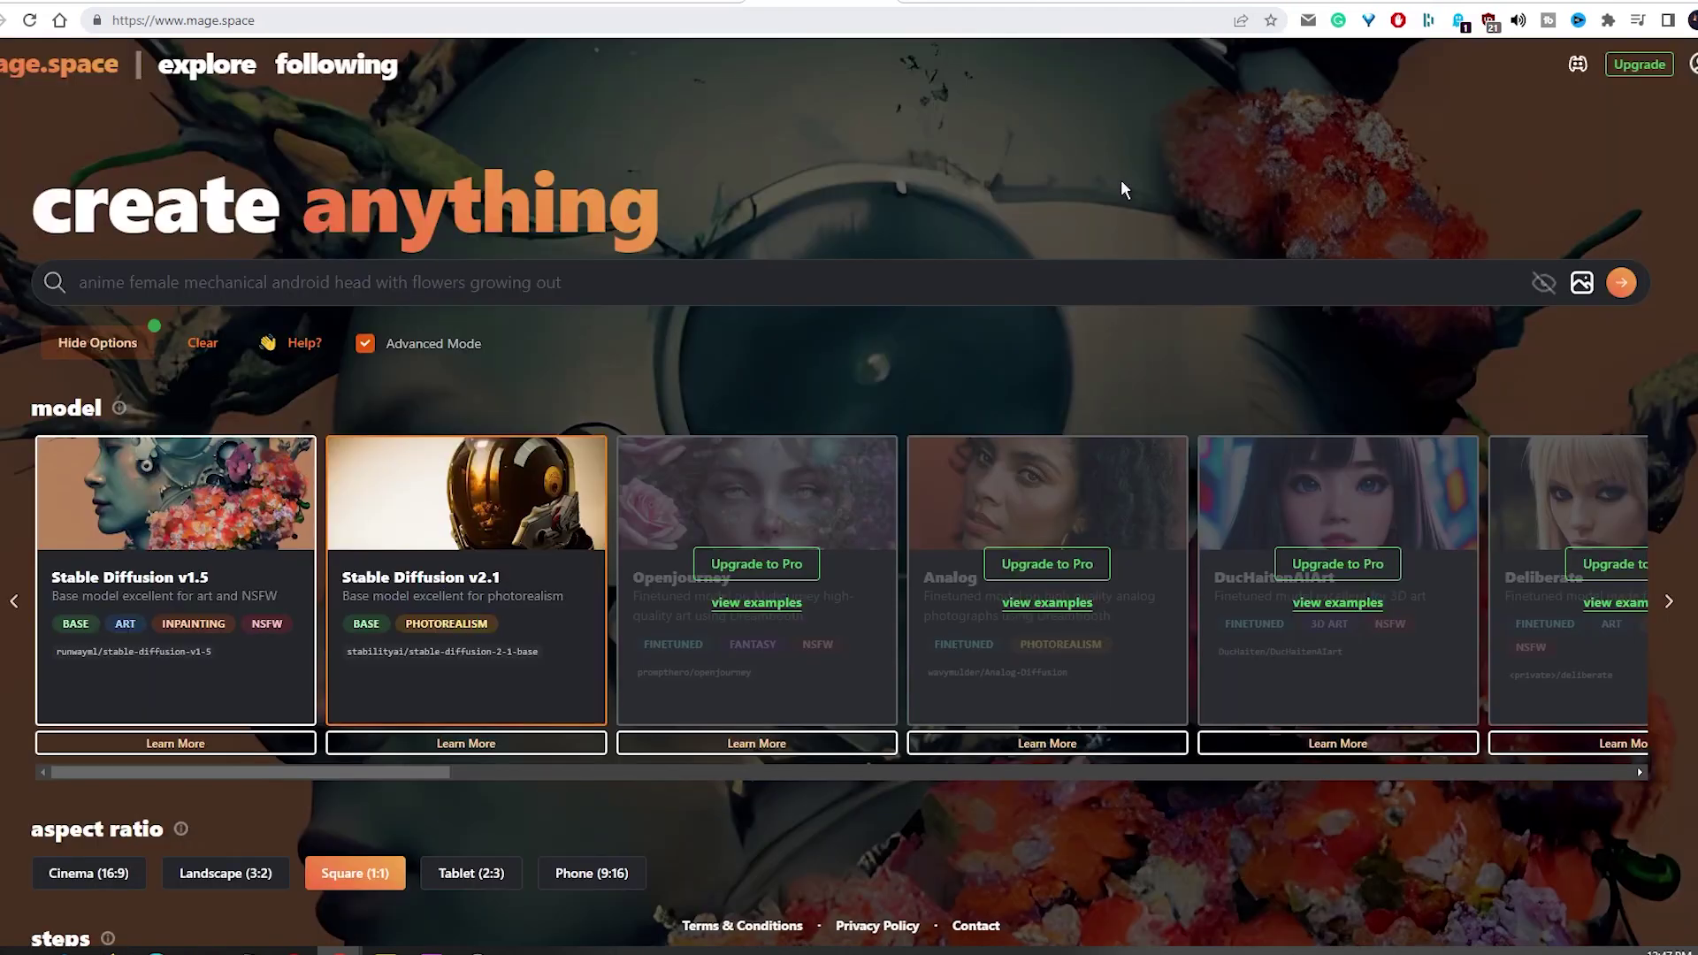
pyautogui.click(1670, 609)
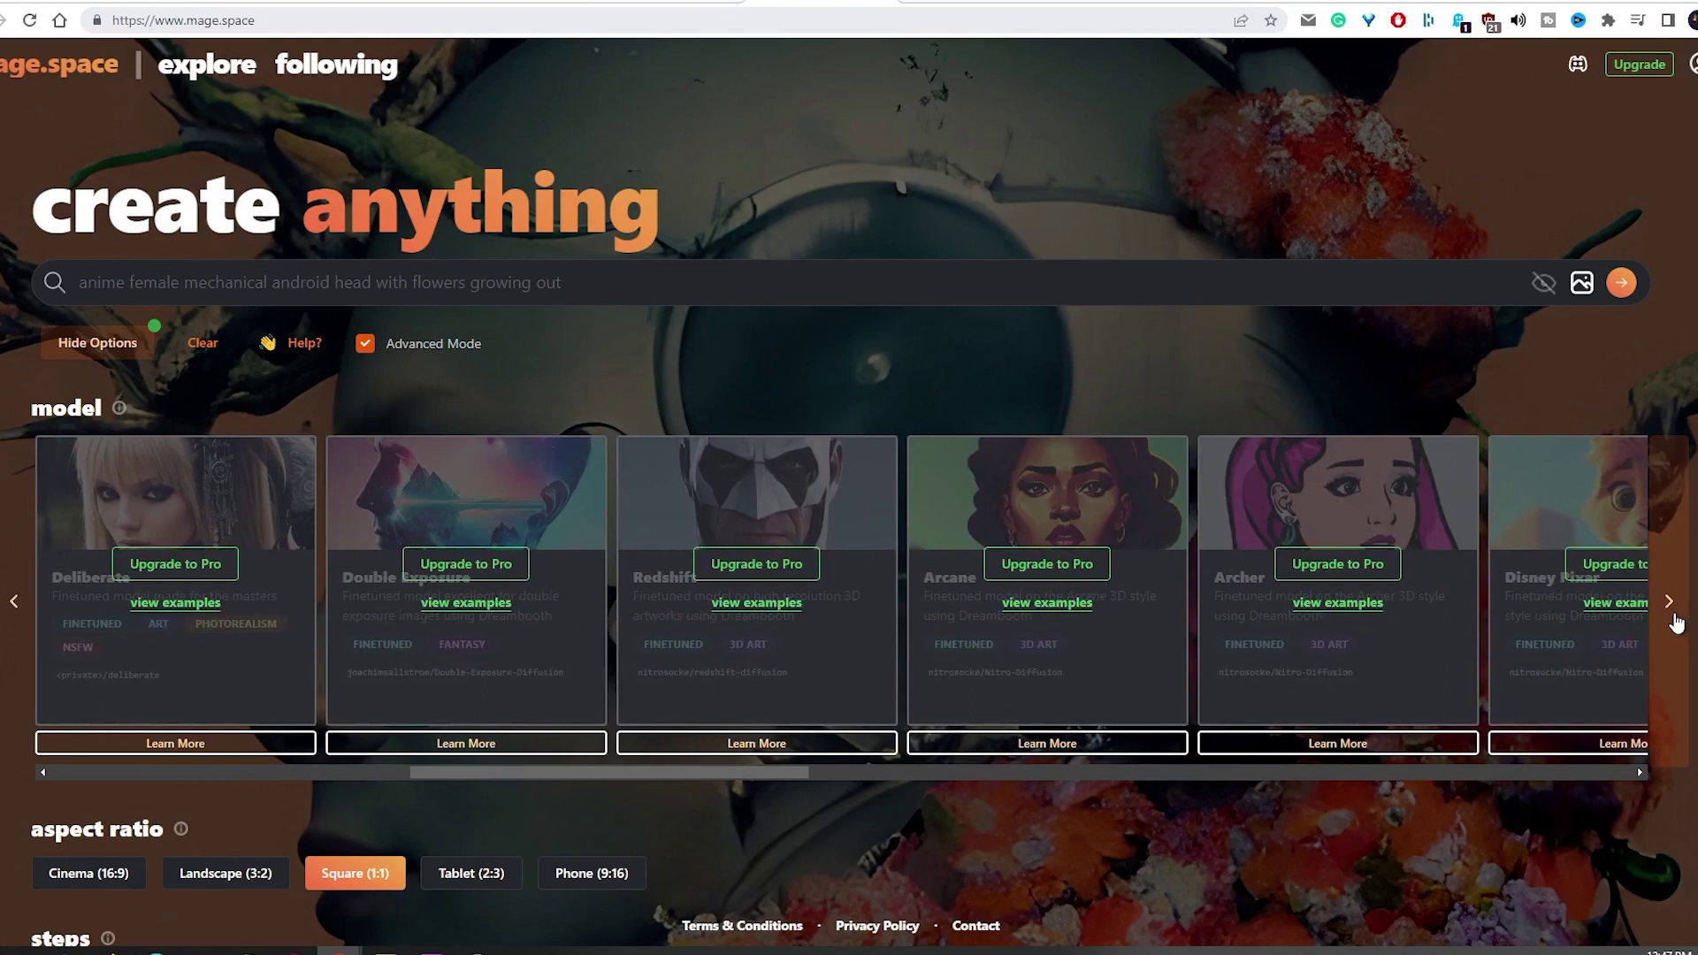
pyautogui.click(1670, 609)
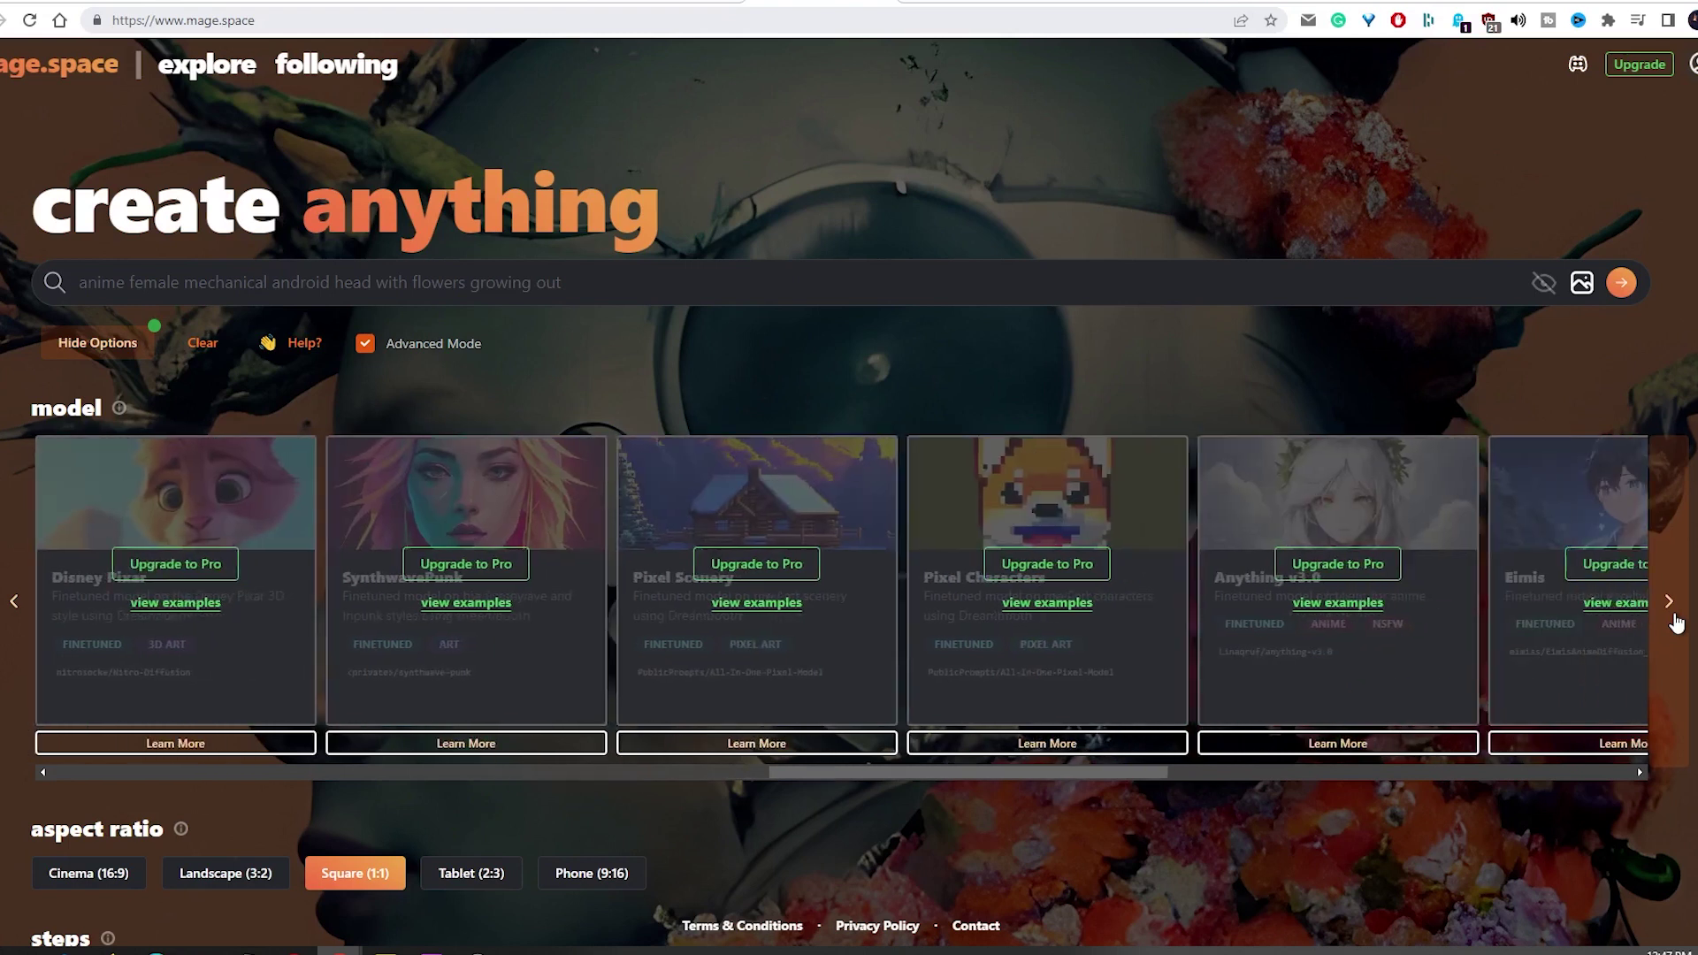